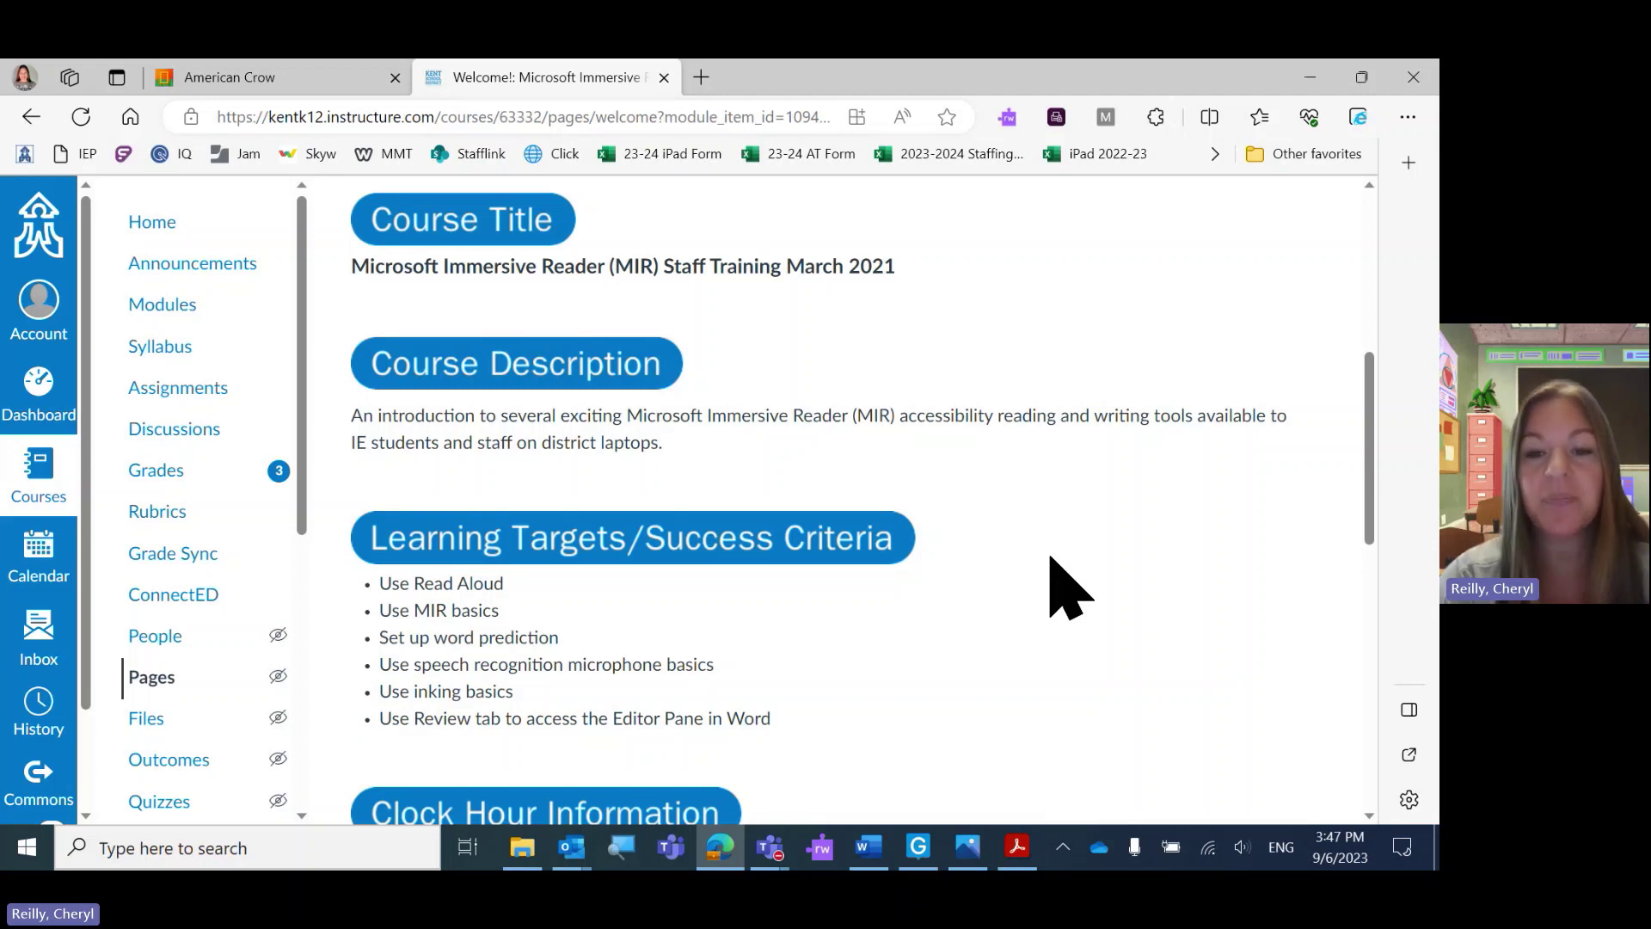
Bring the Acrobat booklet forward and activate View > Read Out Loud.
left_click(1018, 847)
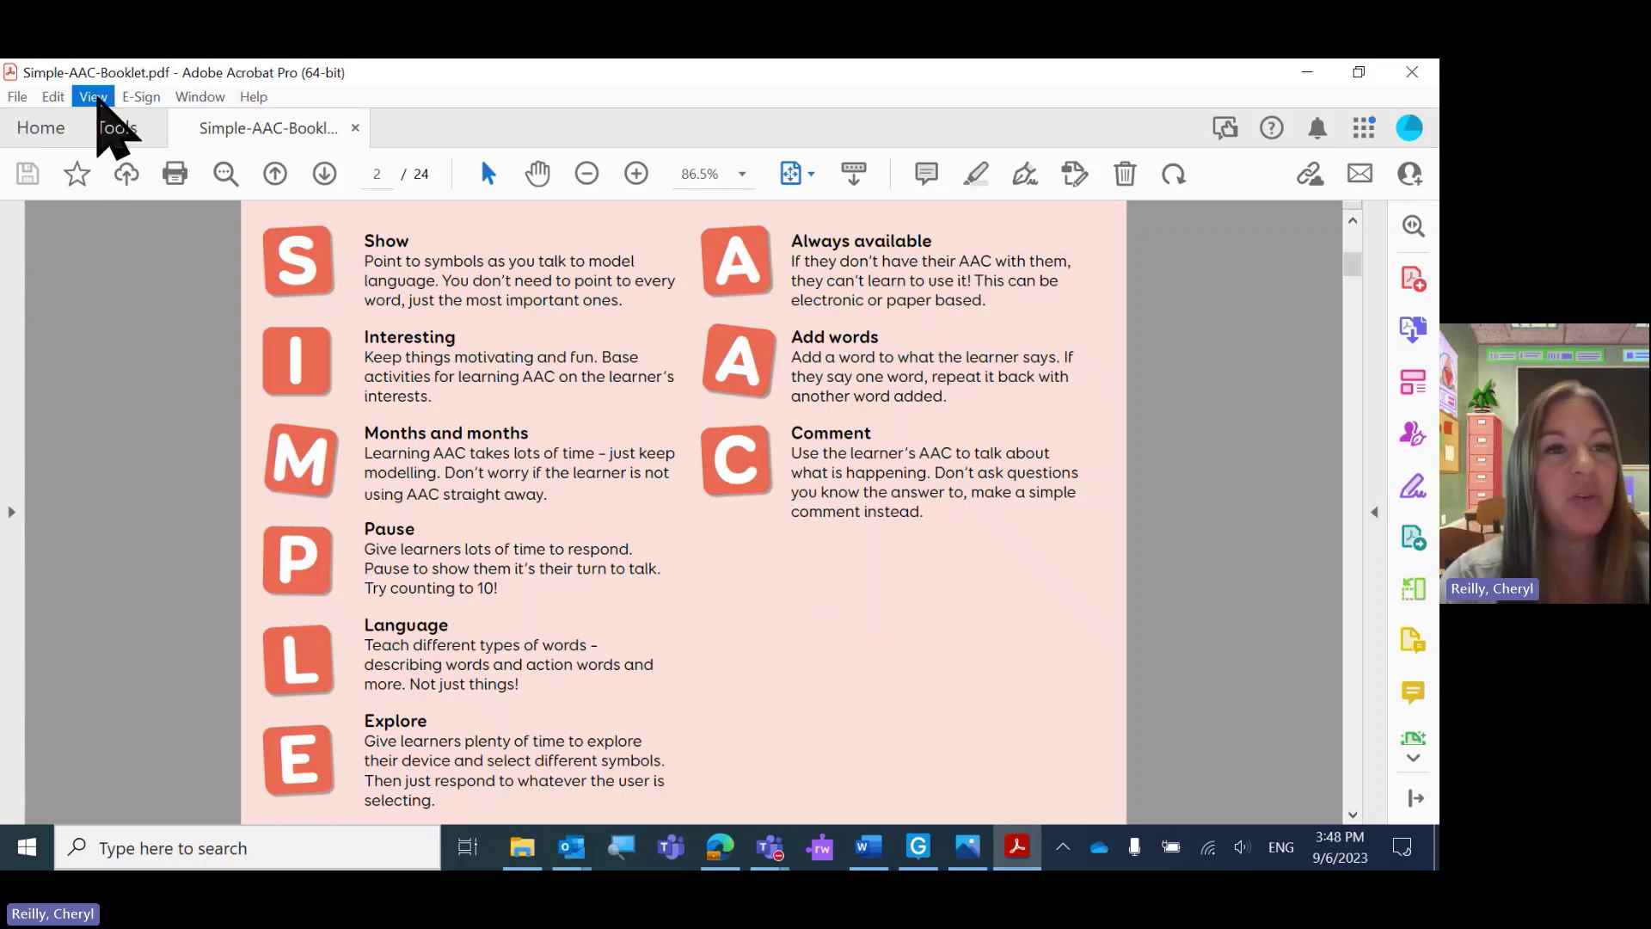
left_click(94, 98)
mouse_move(225, 564)
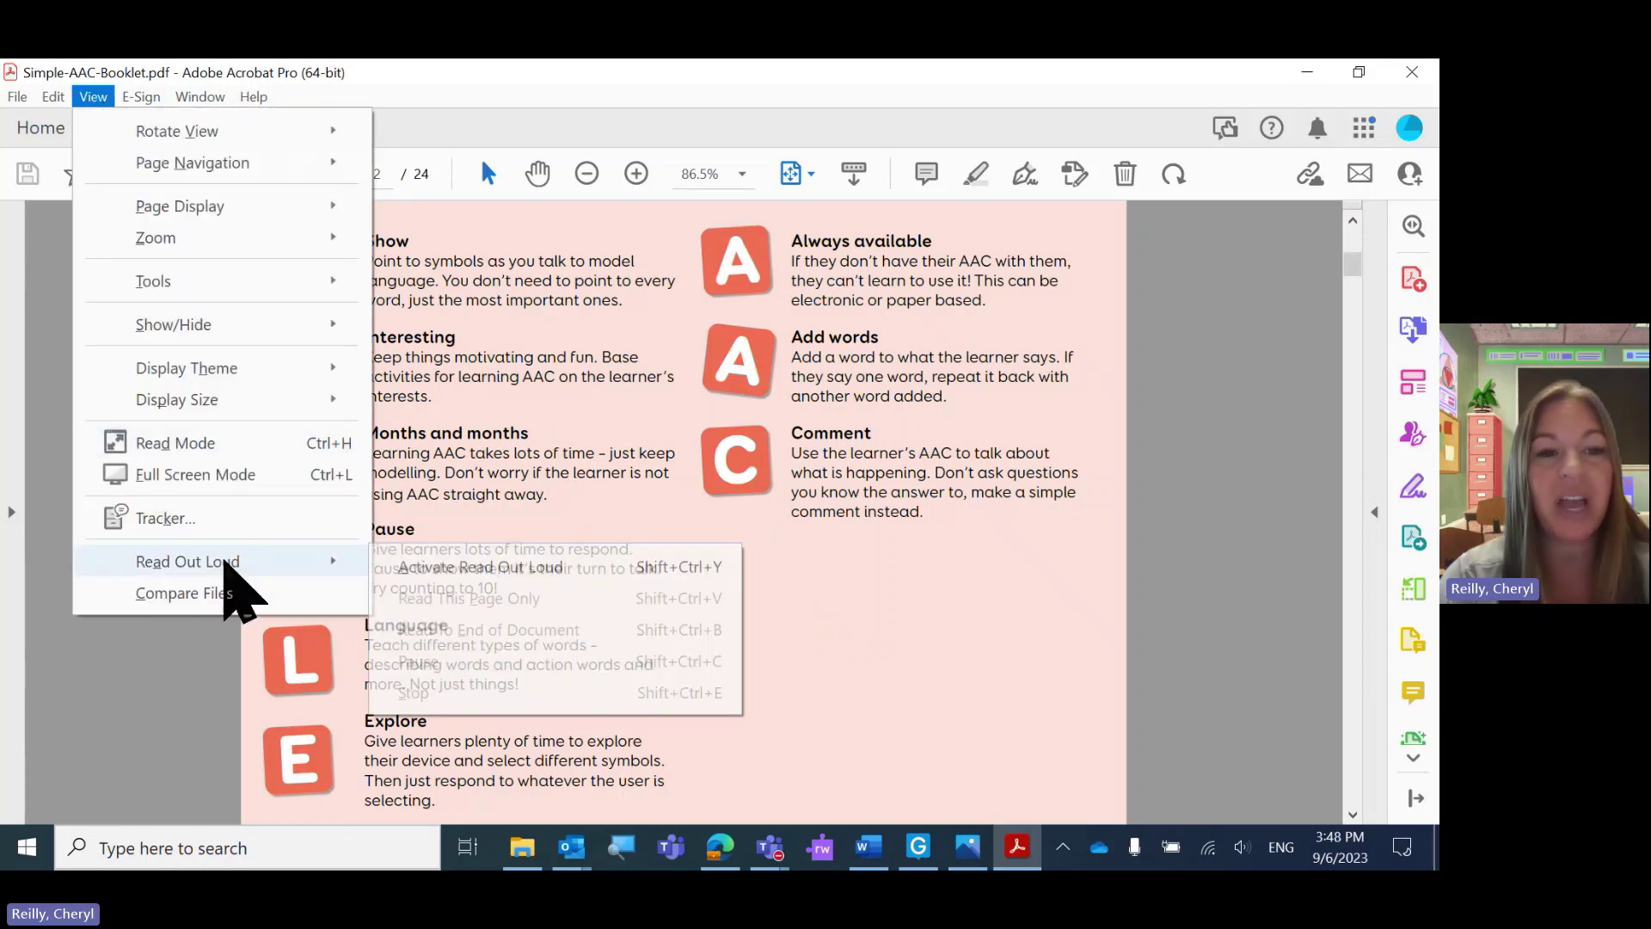
left_click(534, 565)
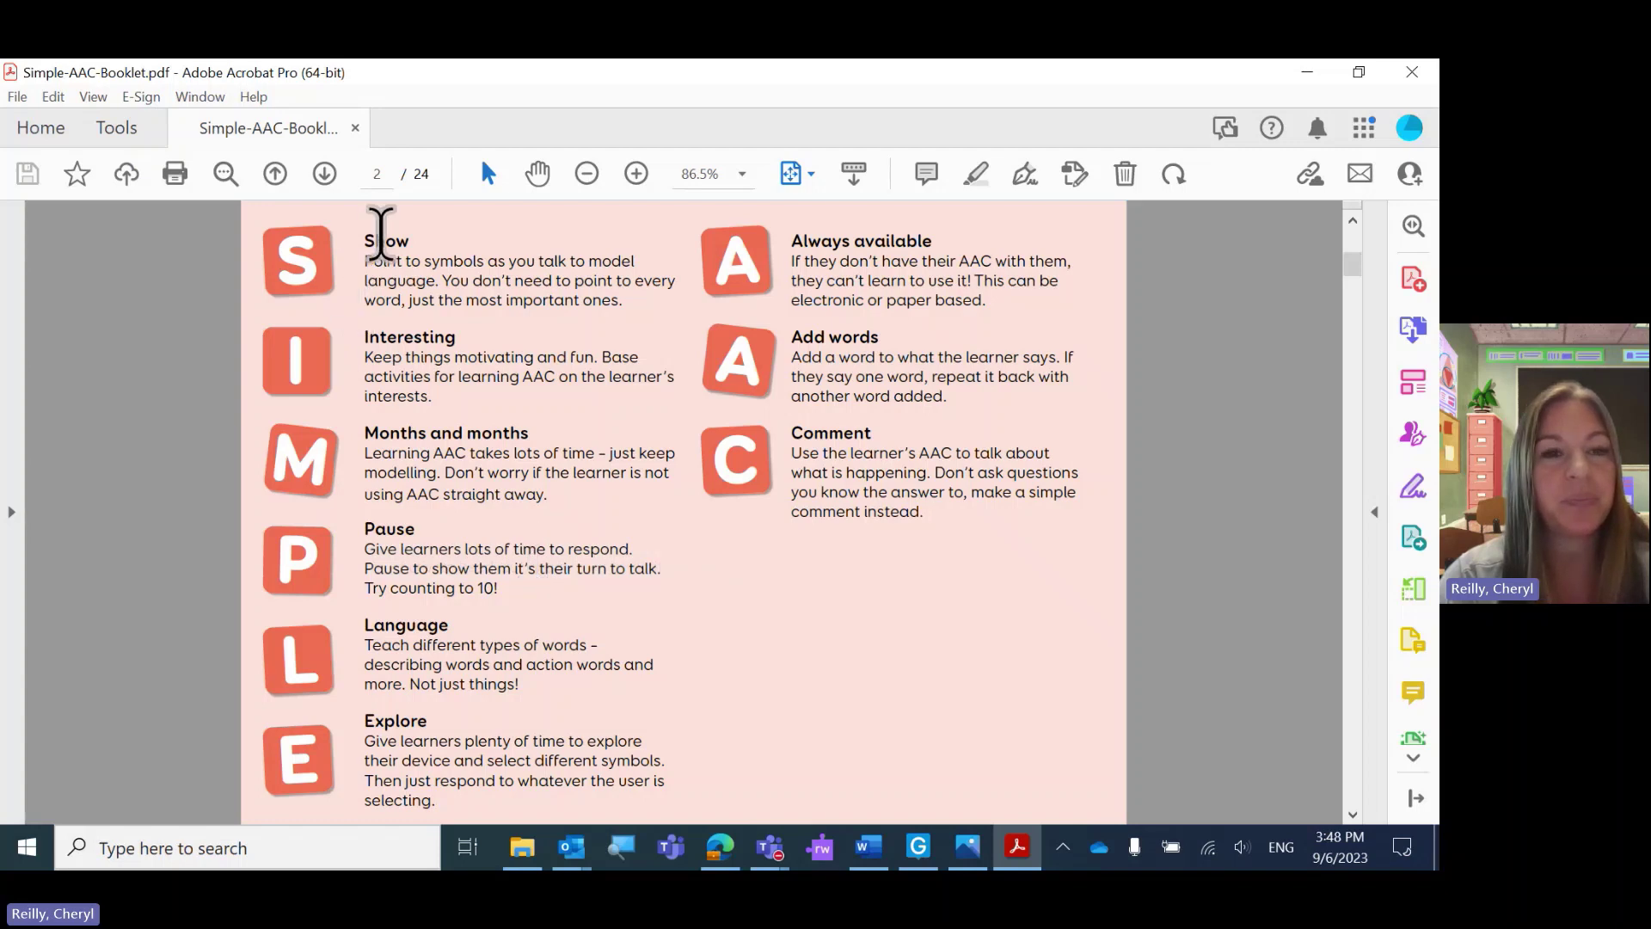
Have the 'Show' heading and a word in the 'Months and months' paragraph read aloud.
double_click(381, 233)
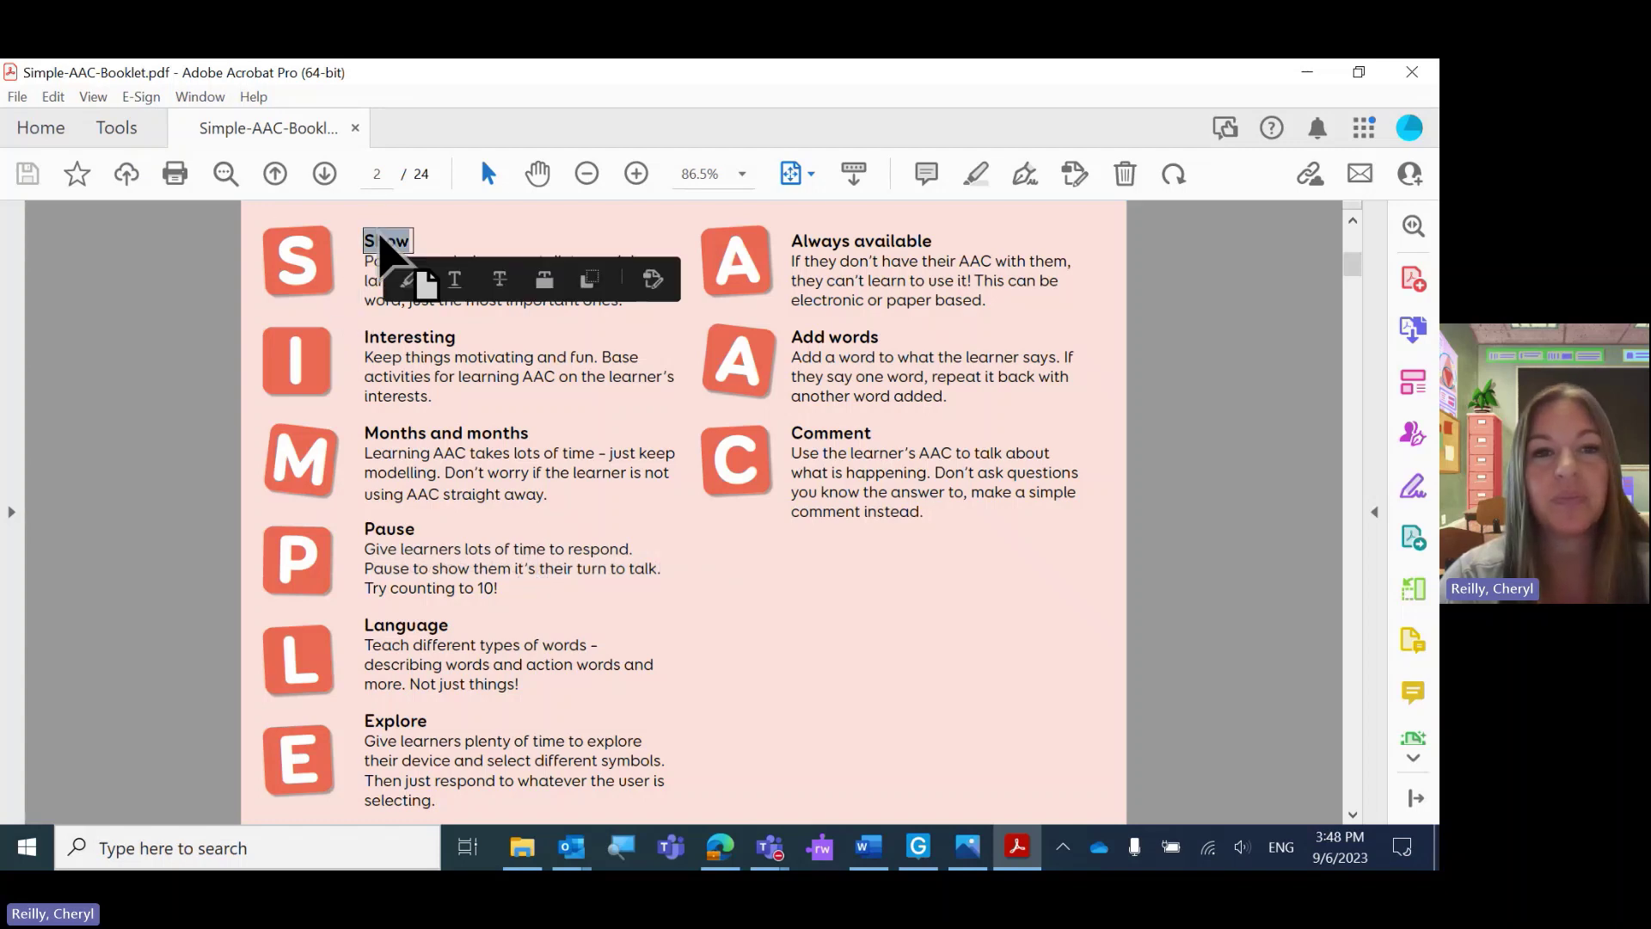
left_click_drag(381, 241, 578, 544)
double_click(490, 453)
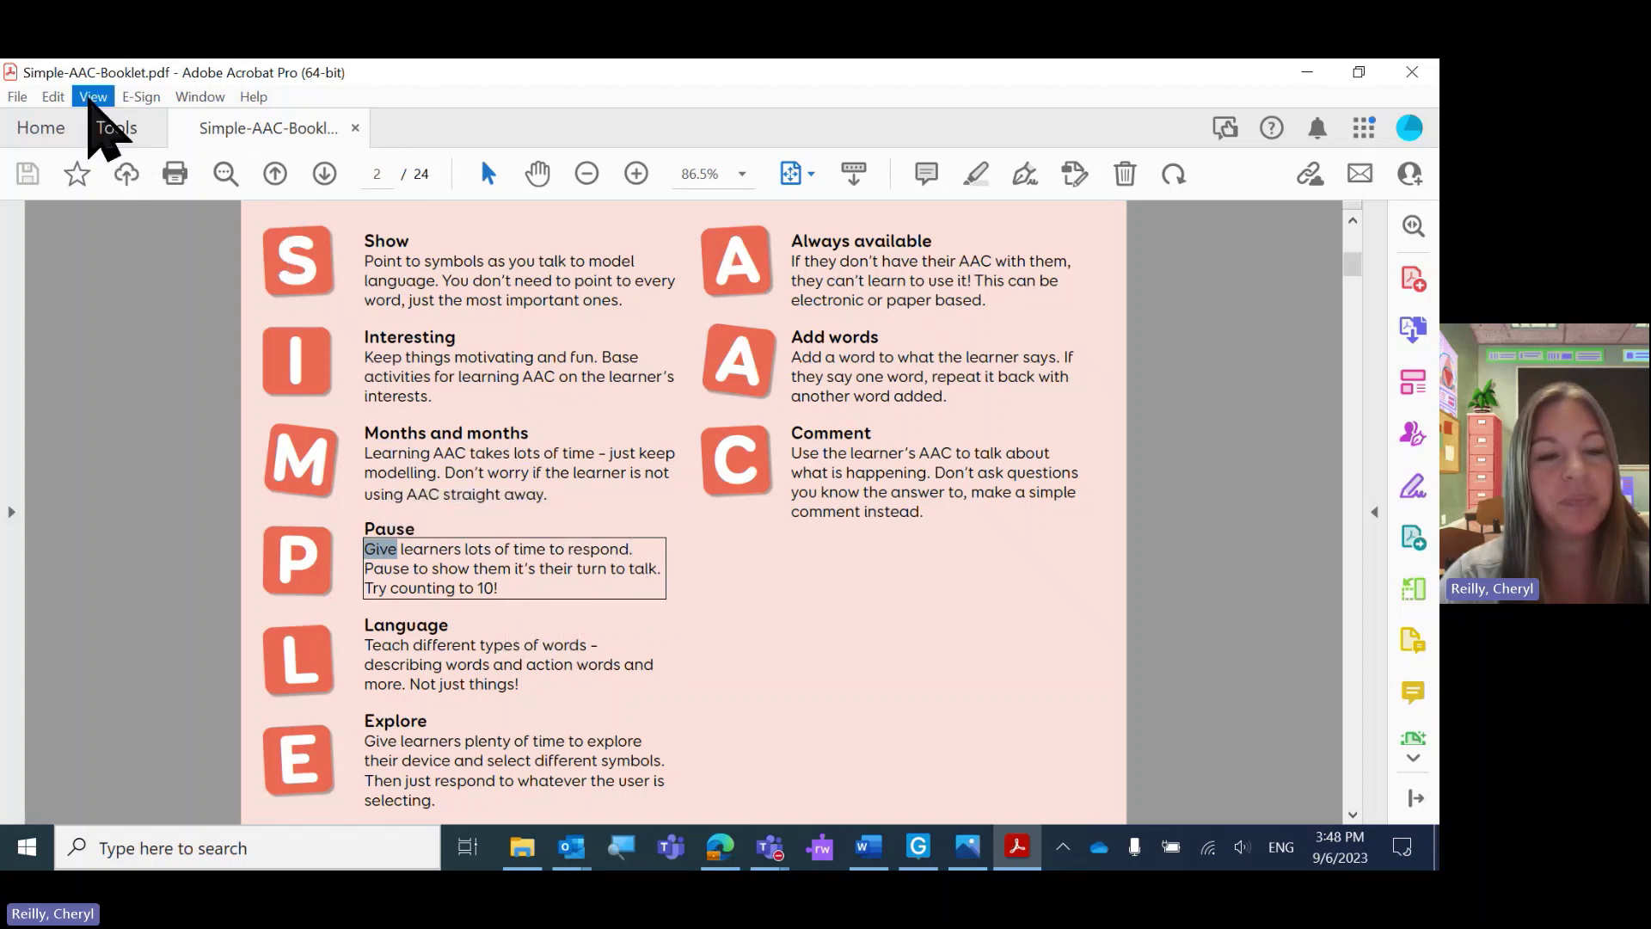
Use Read Out Loud's Read To End of Document to narrate the booklet from page 2 onward.
left_click(90, 98)
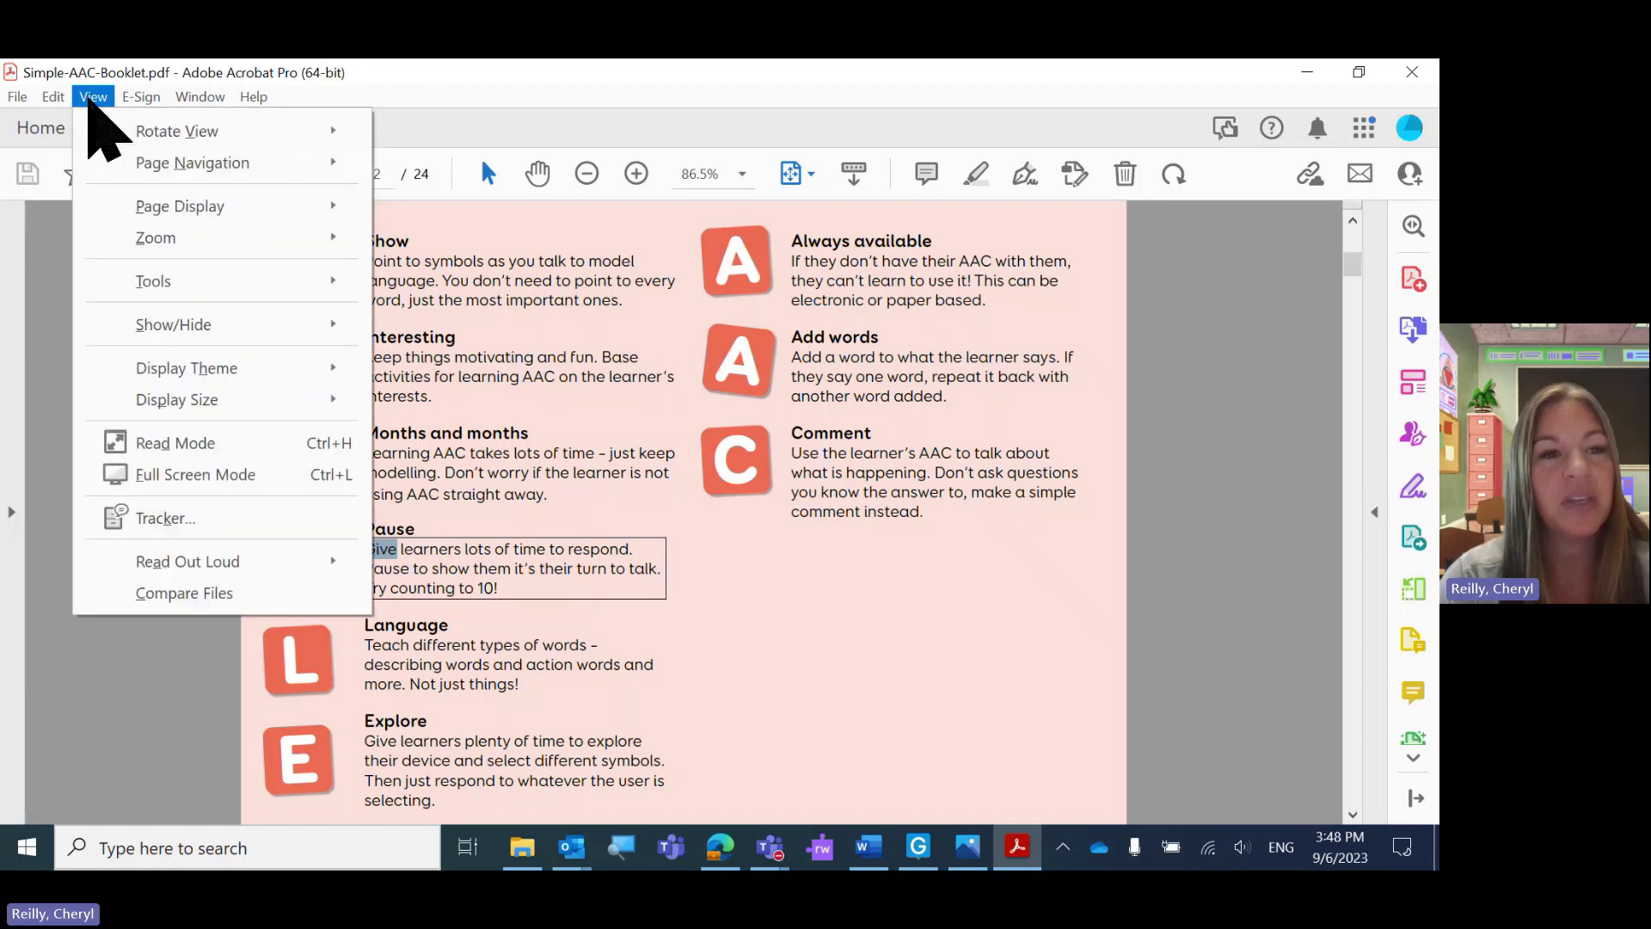
mouse_move(215, 565)
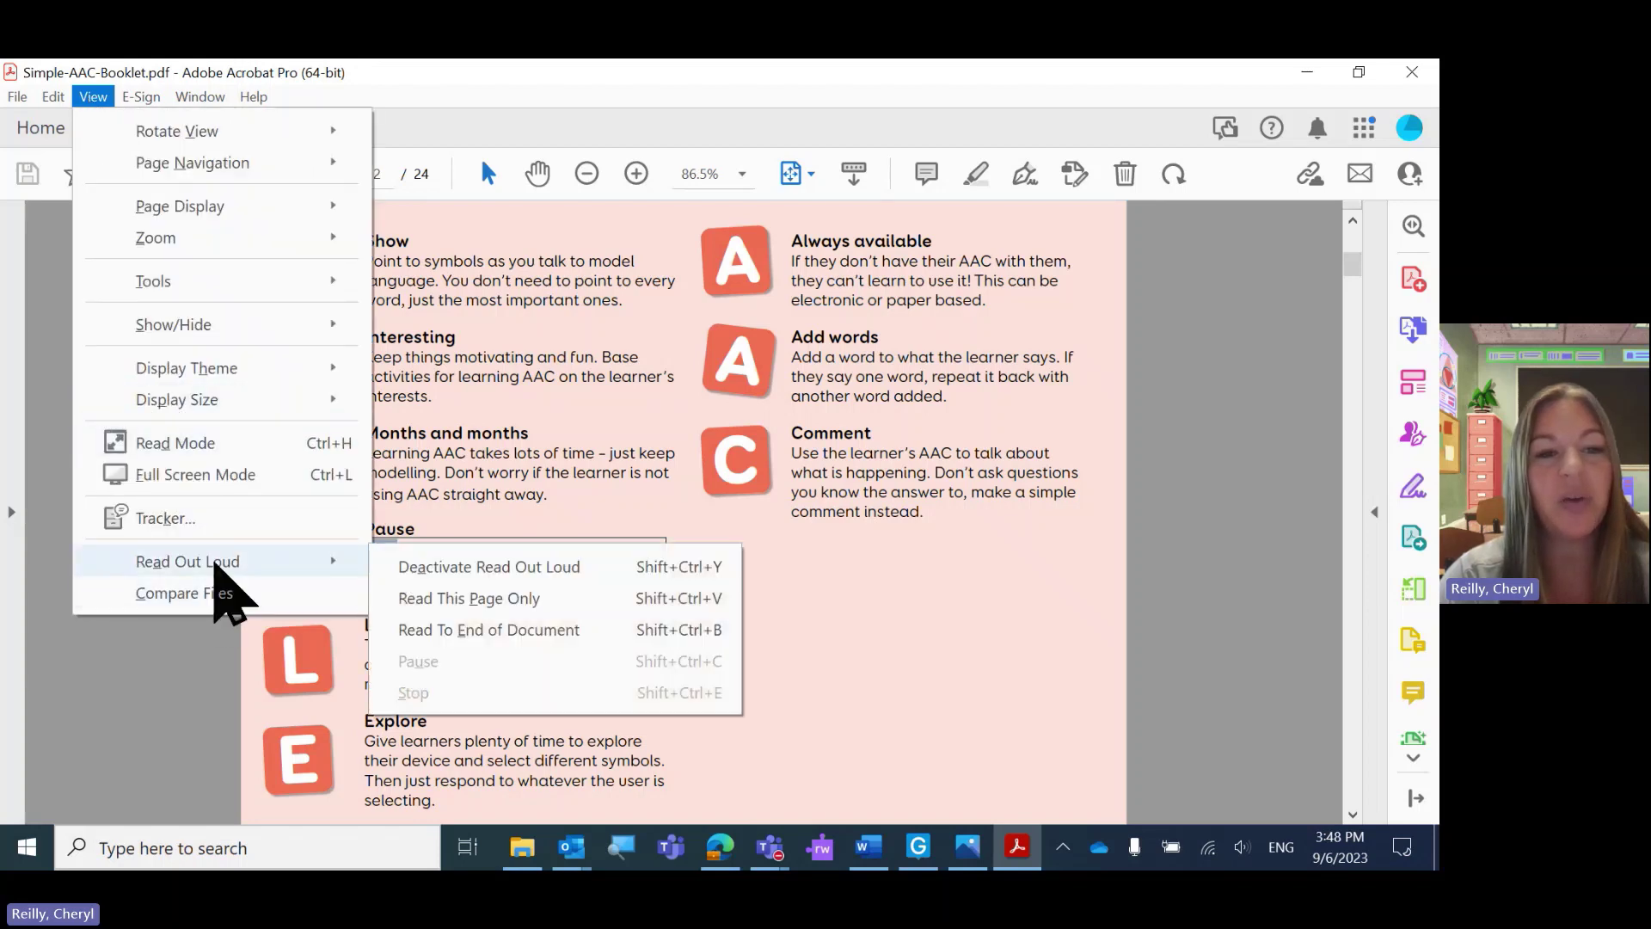
left_click(579, 628)
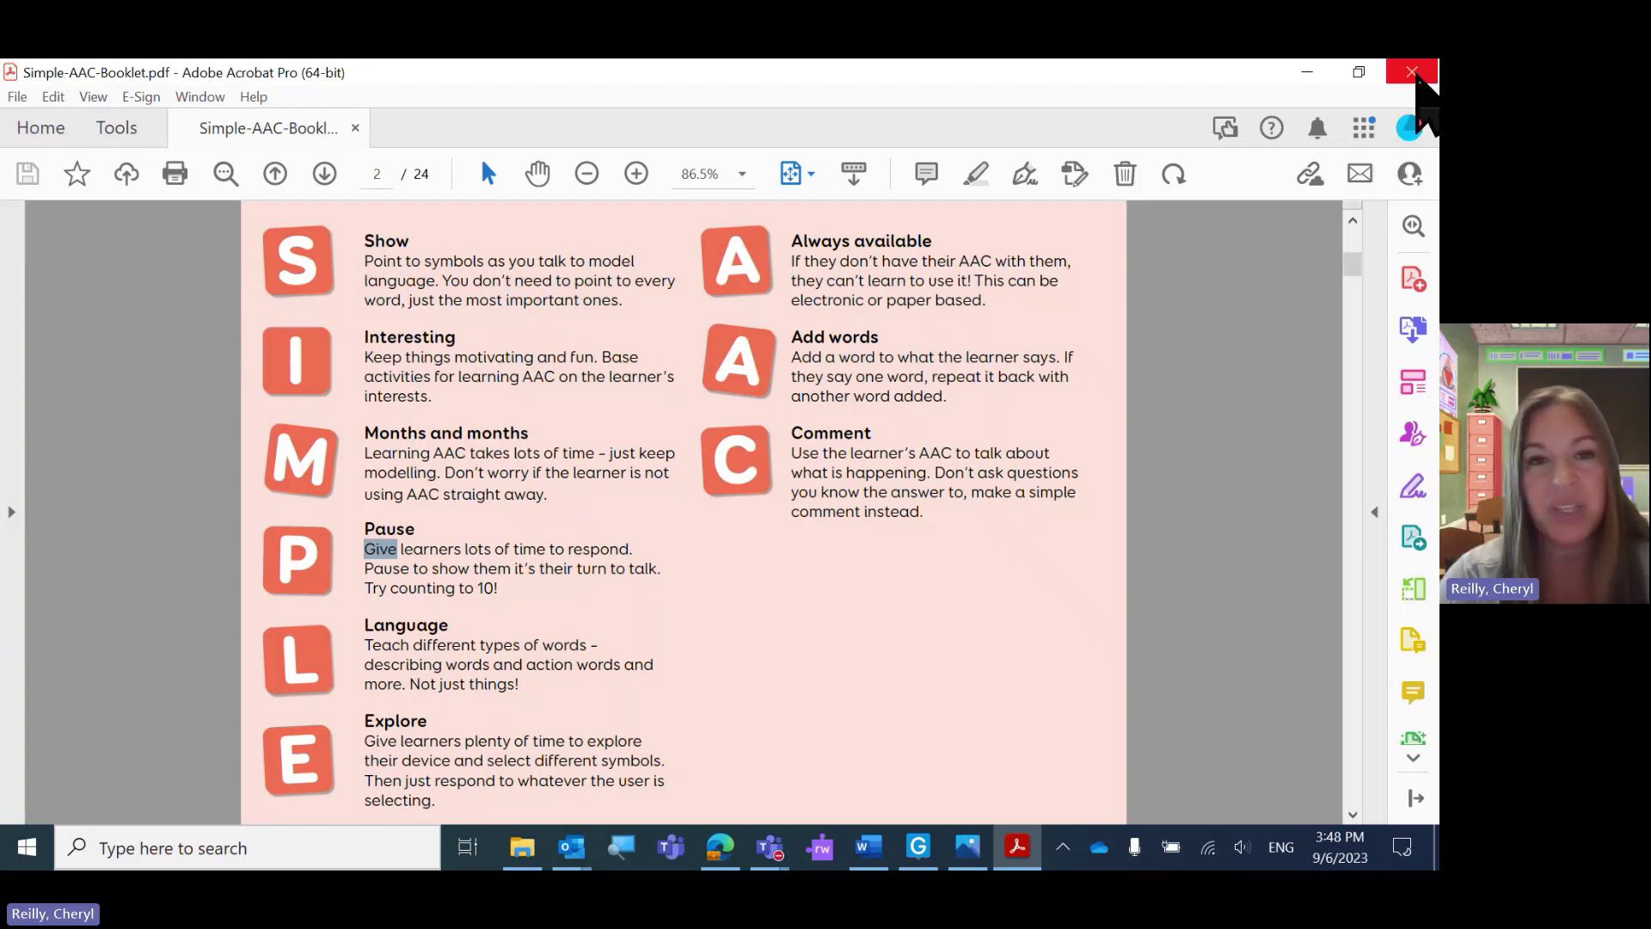
Close Acrobat and open Simple-AAC-Booklet.pdf from the GRID folder with Microsoft Edge.
left_click(1413, 72)
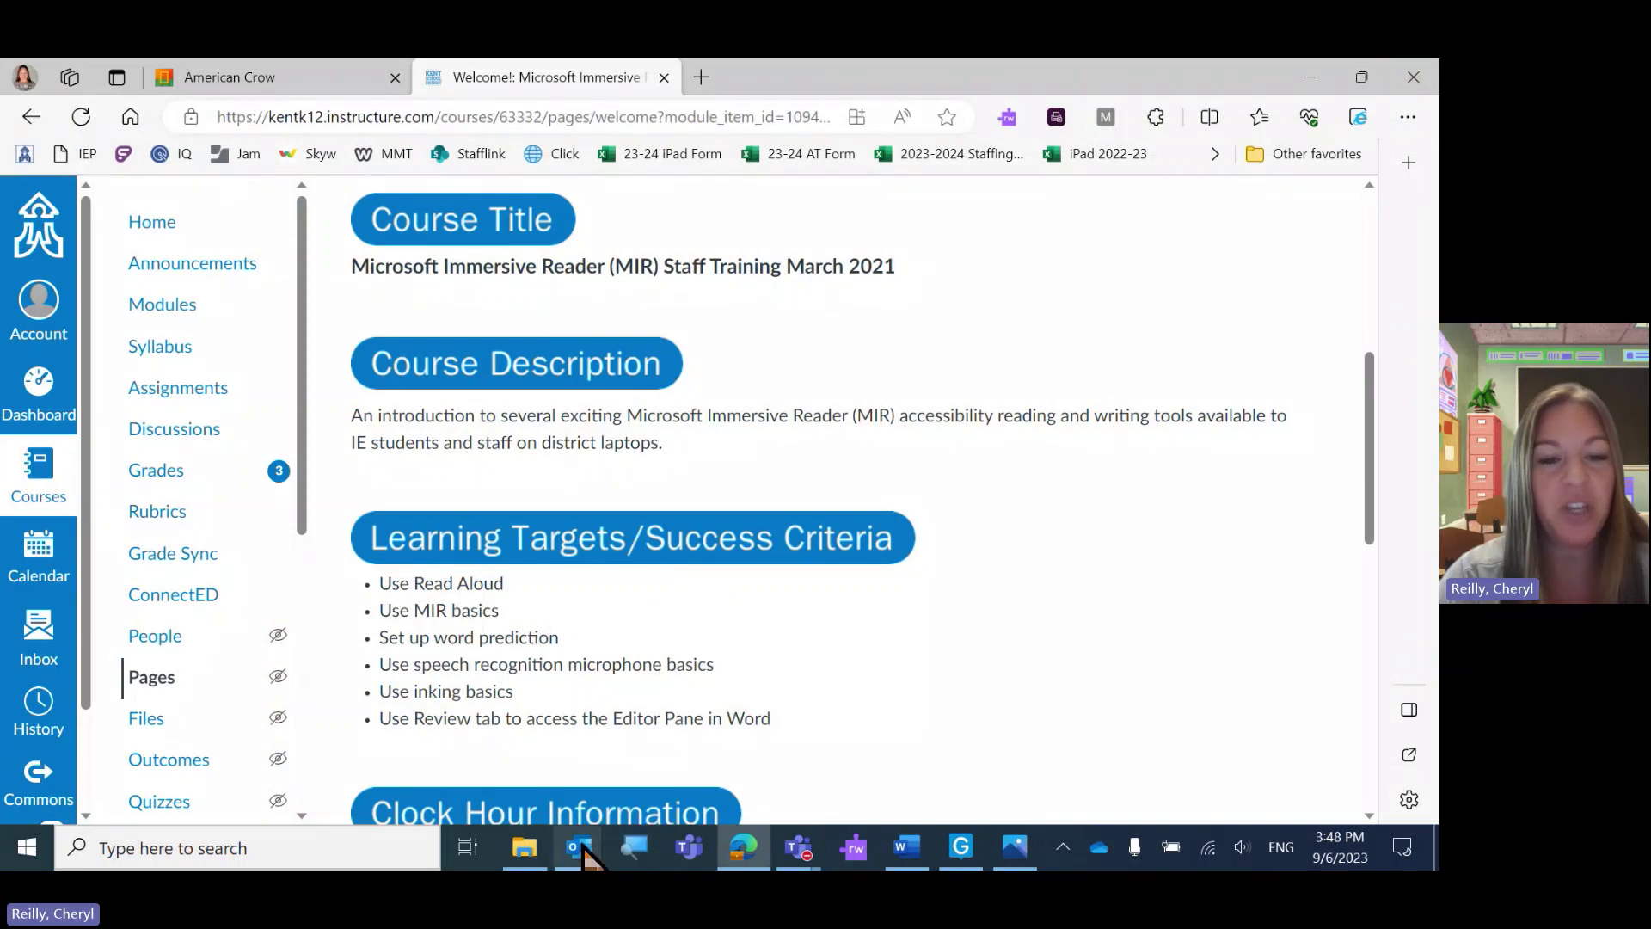
left_click(524, 850)
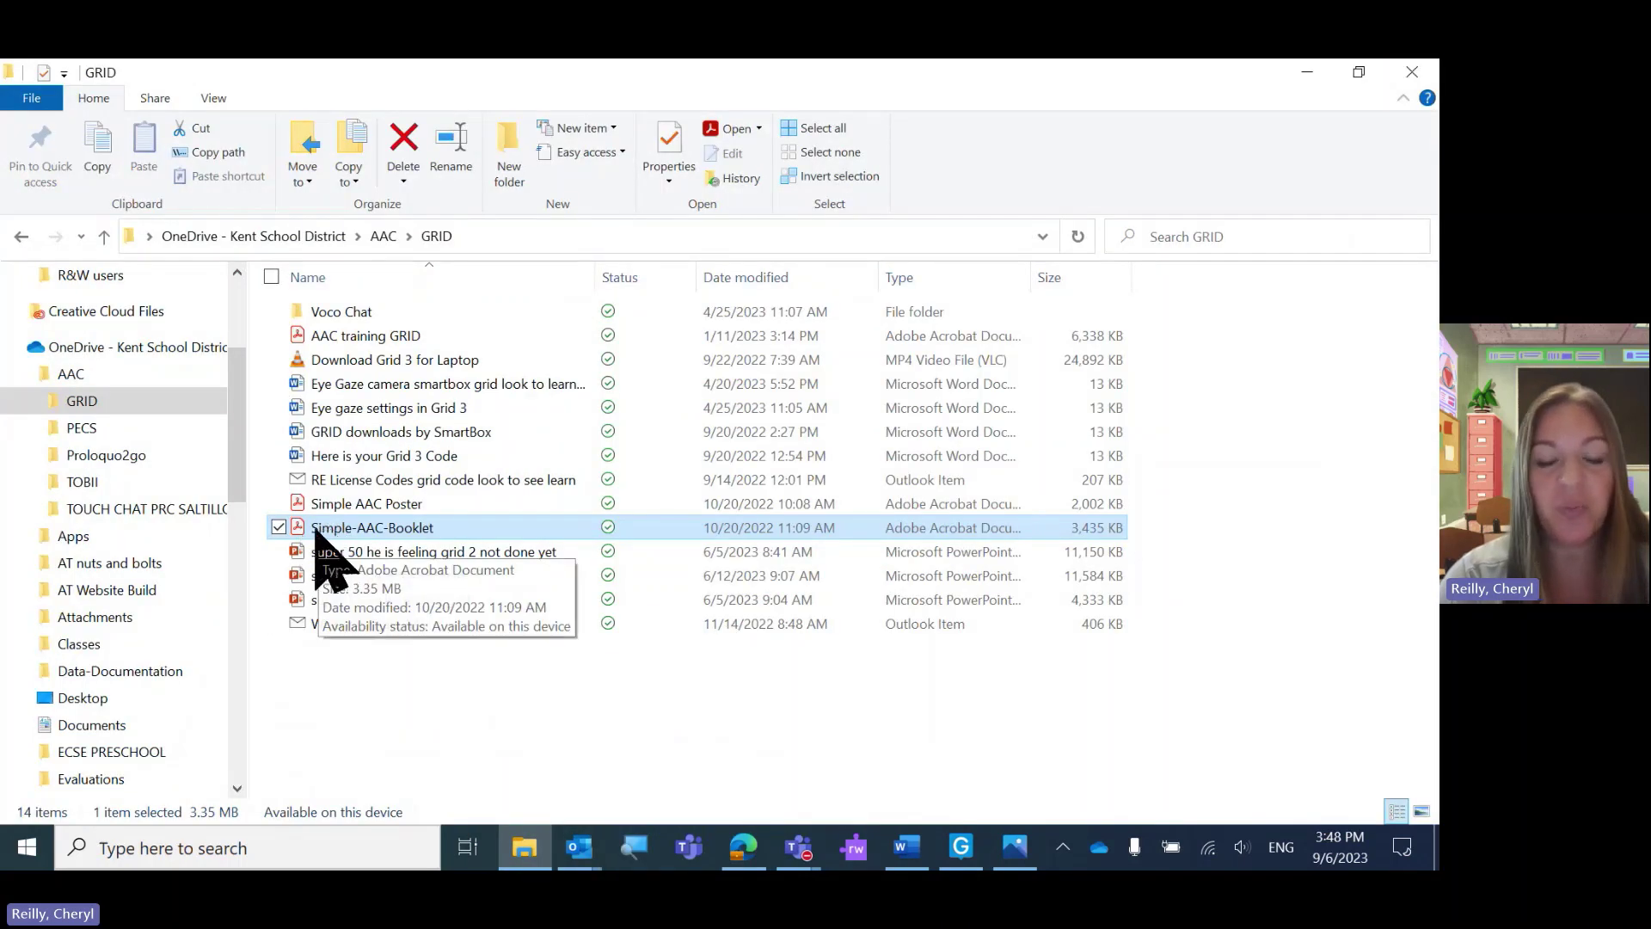
right_click(315, 530)
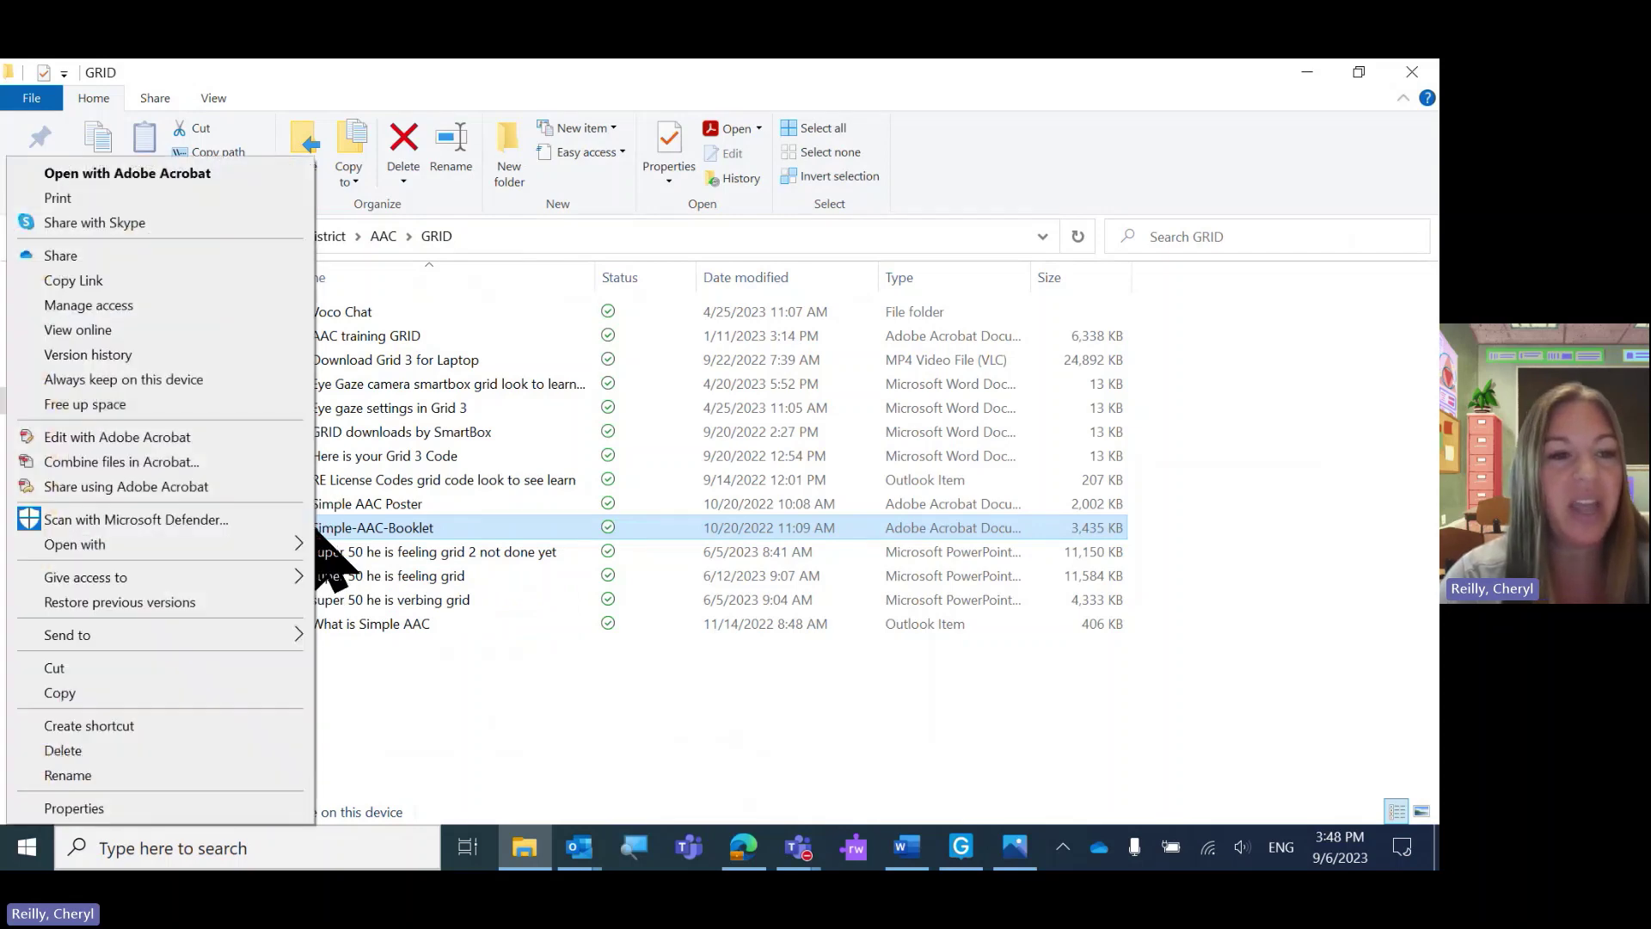
mouse_move(172, 546)
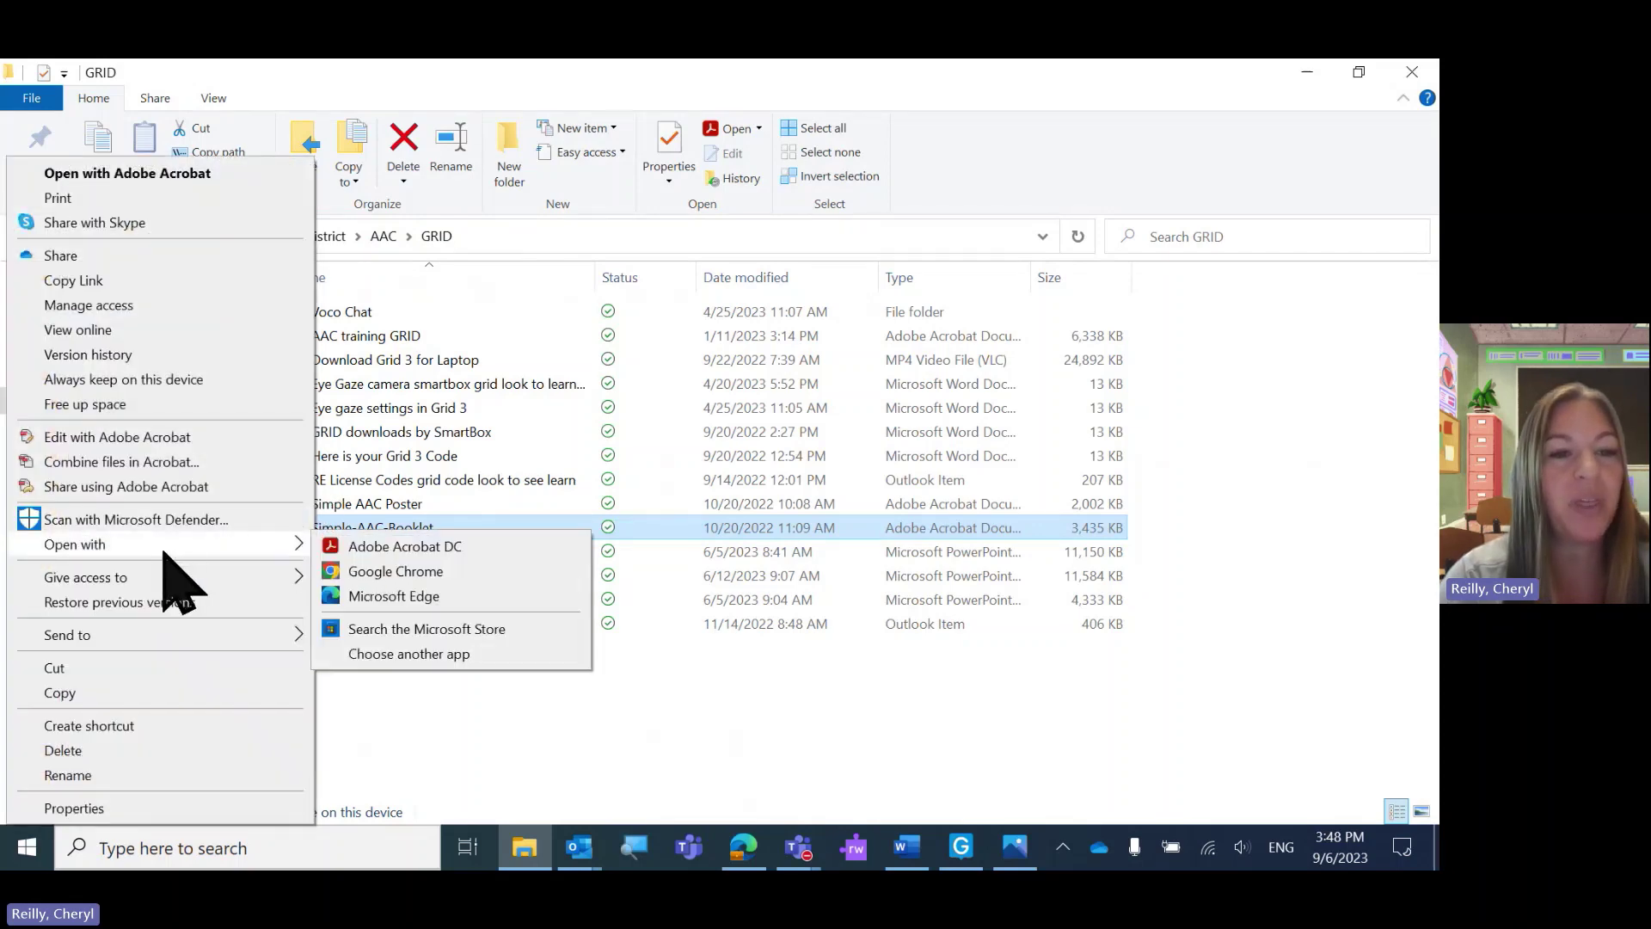
left_click(430, 602)
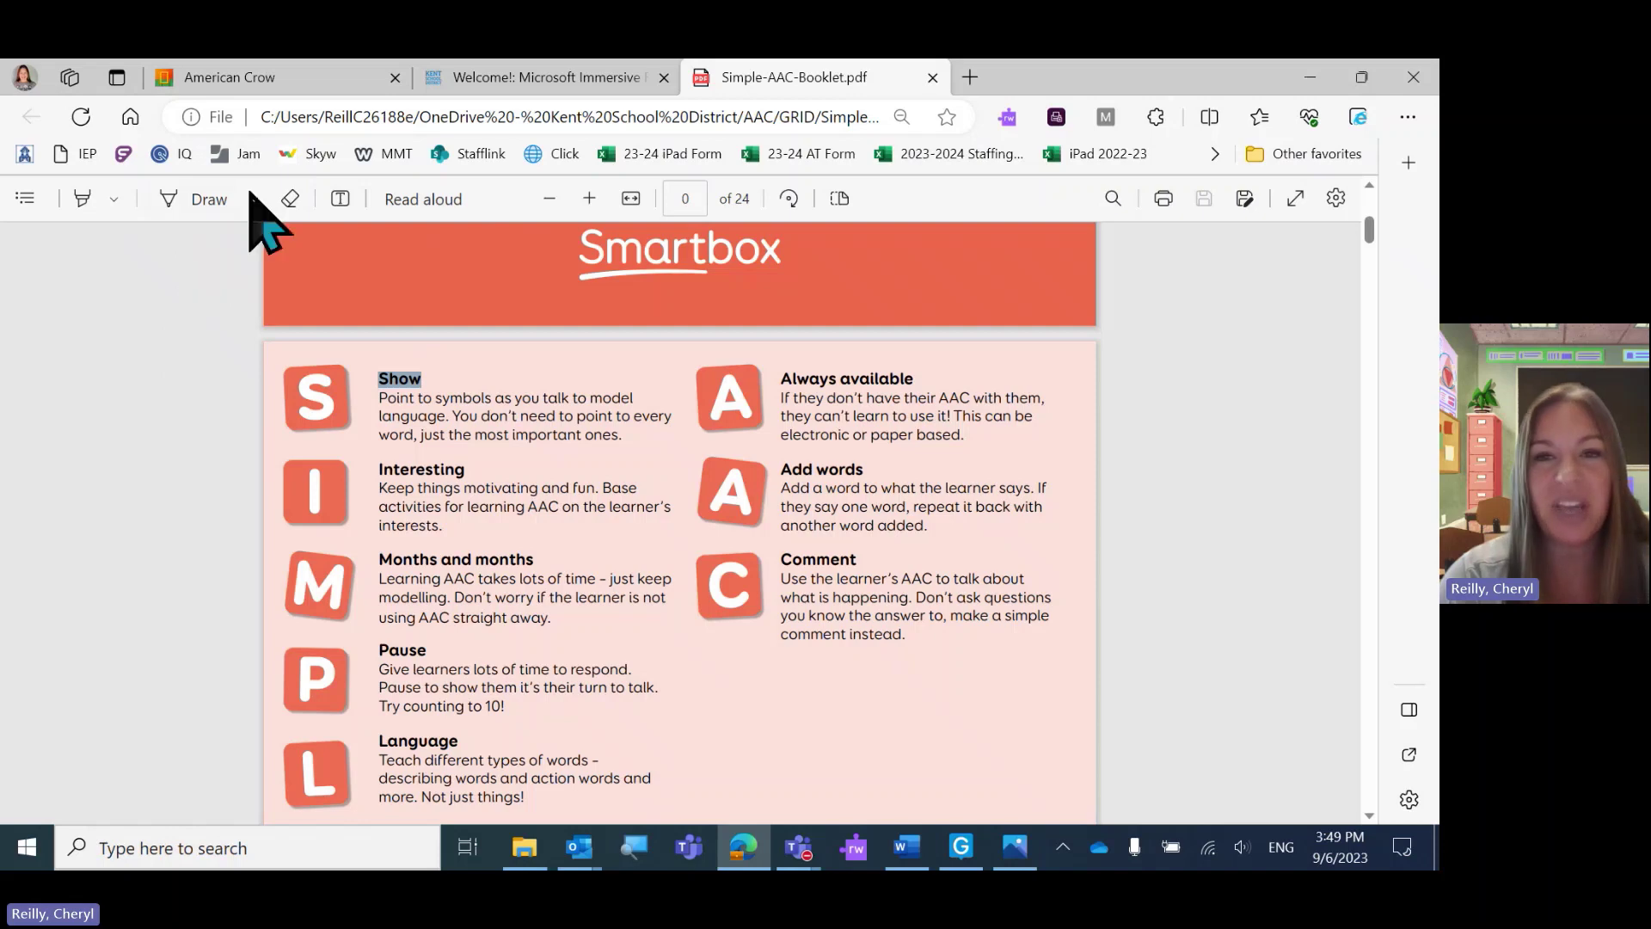
Start Edge's Read aloud from the PDF toolbar, stop it, then restart it from the page's context menu.
left_click(421, 199)
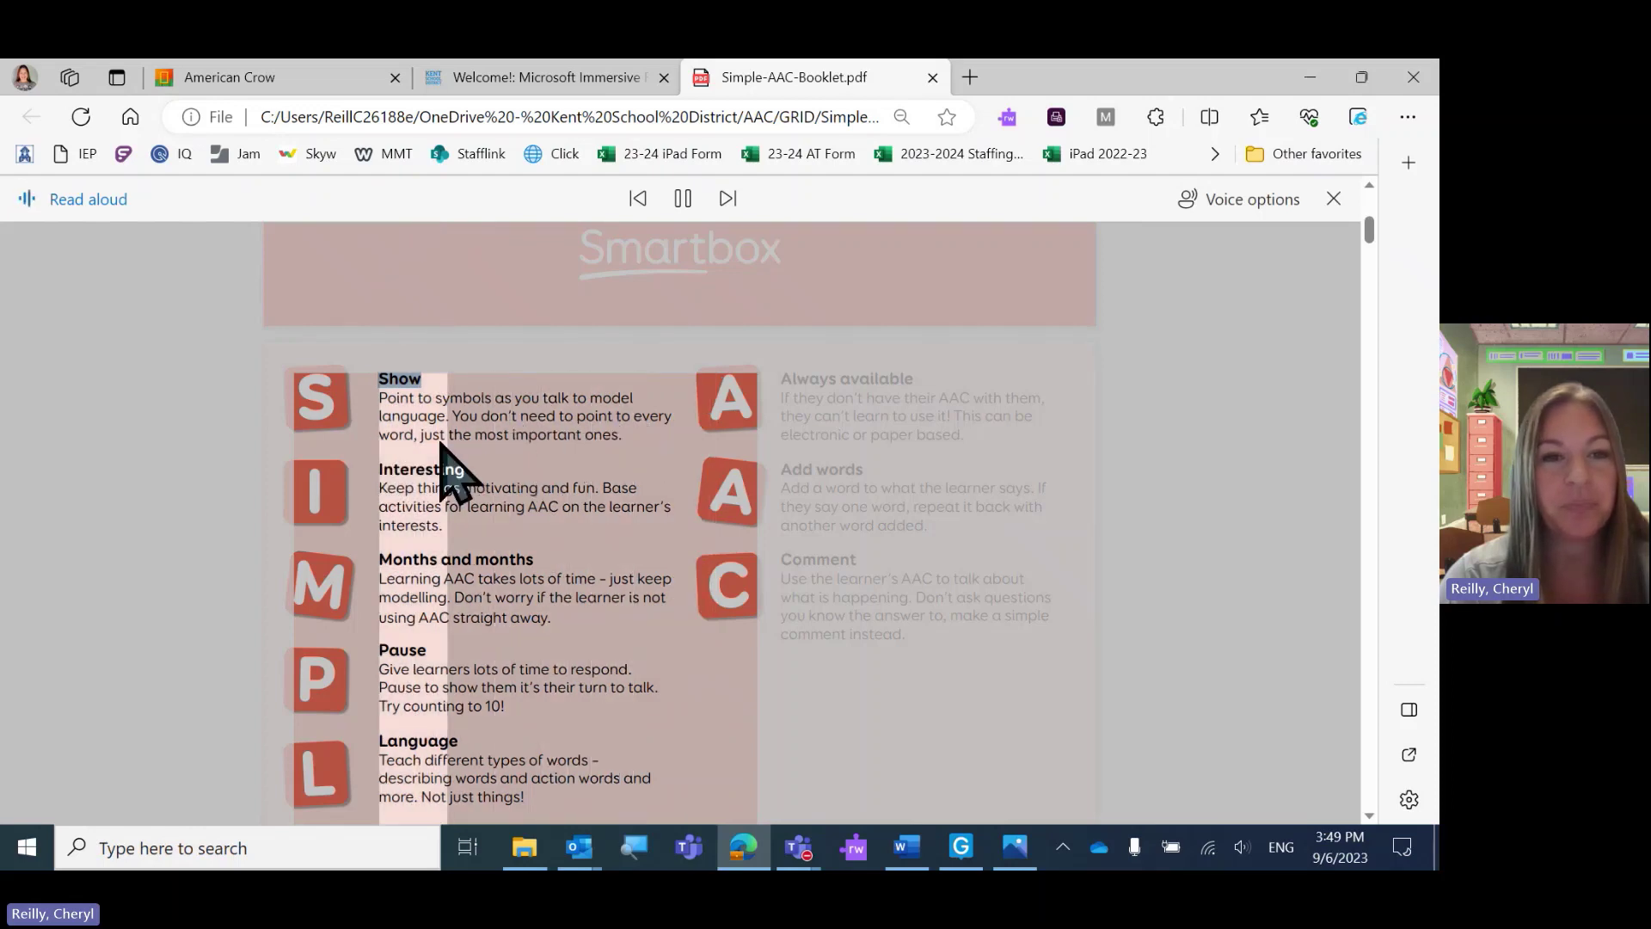
left_click(1334, 198)
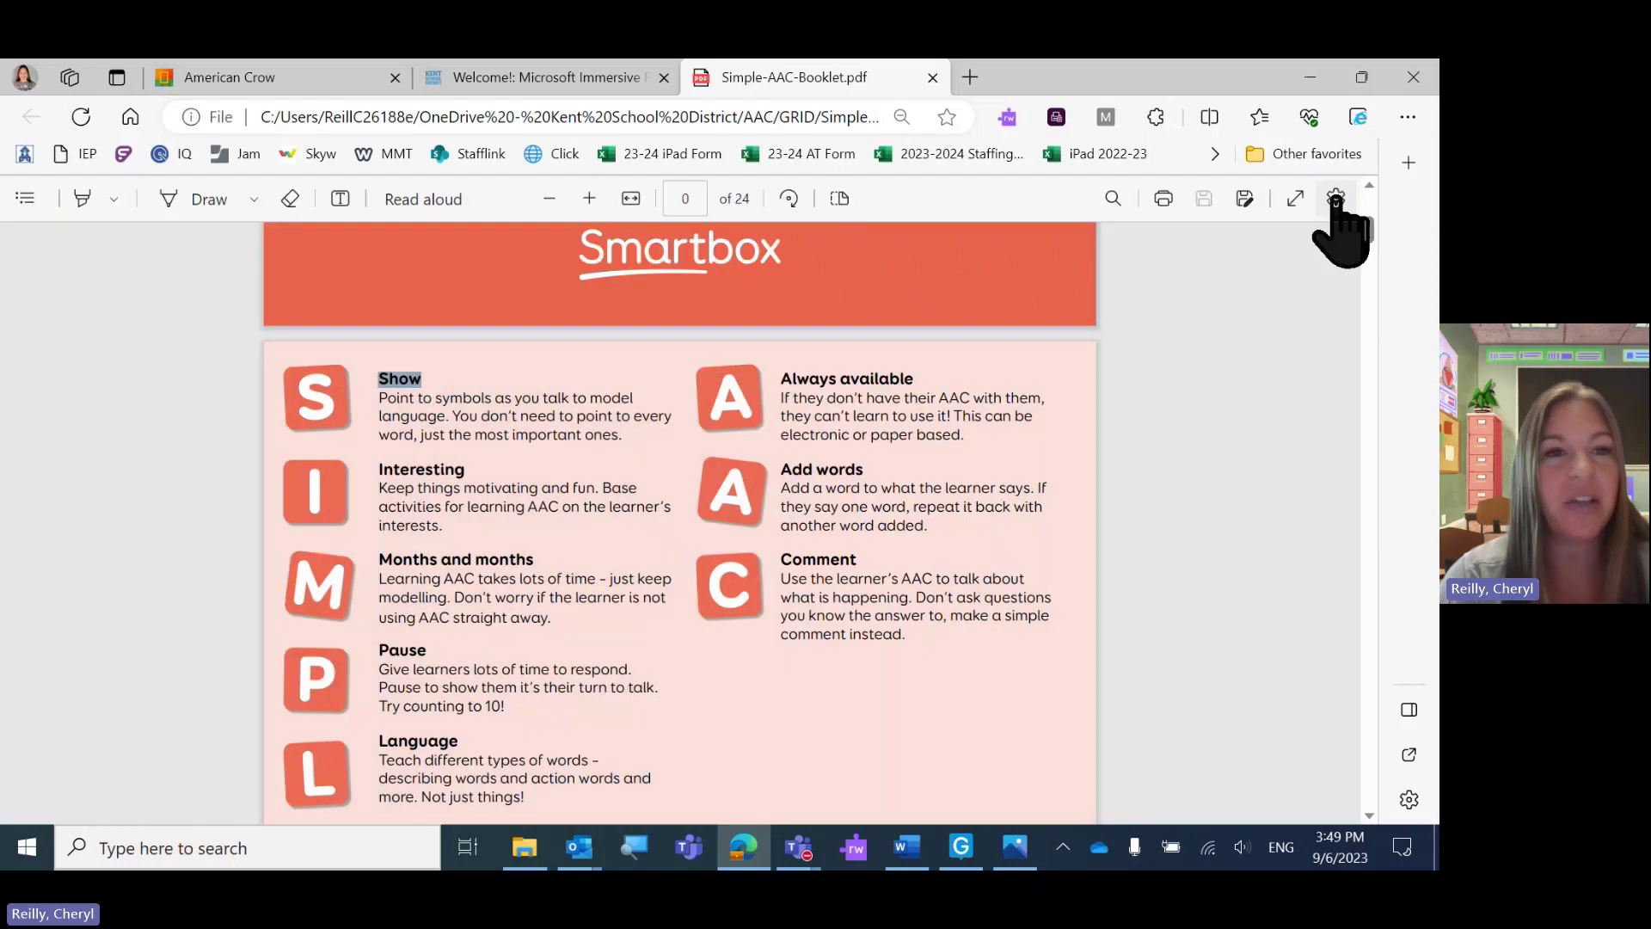
right_click(390, 378)
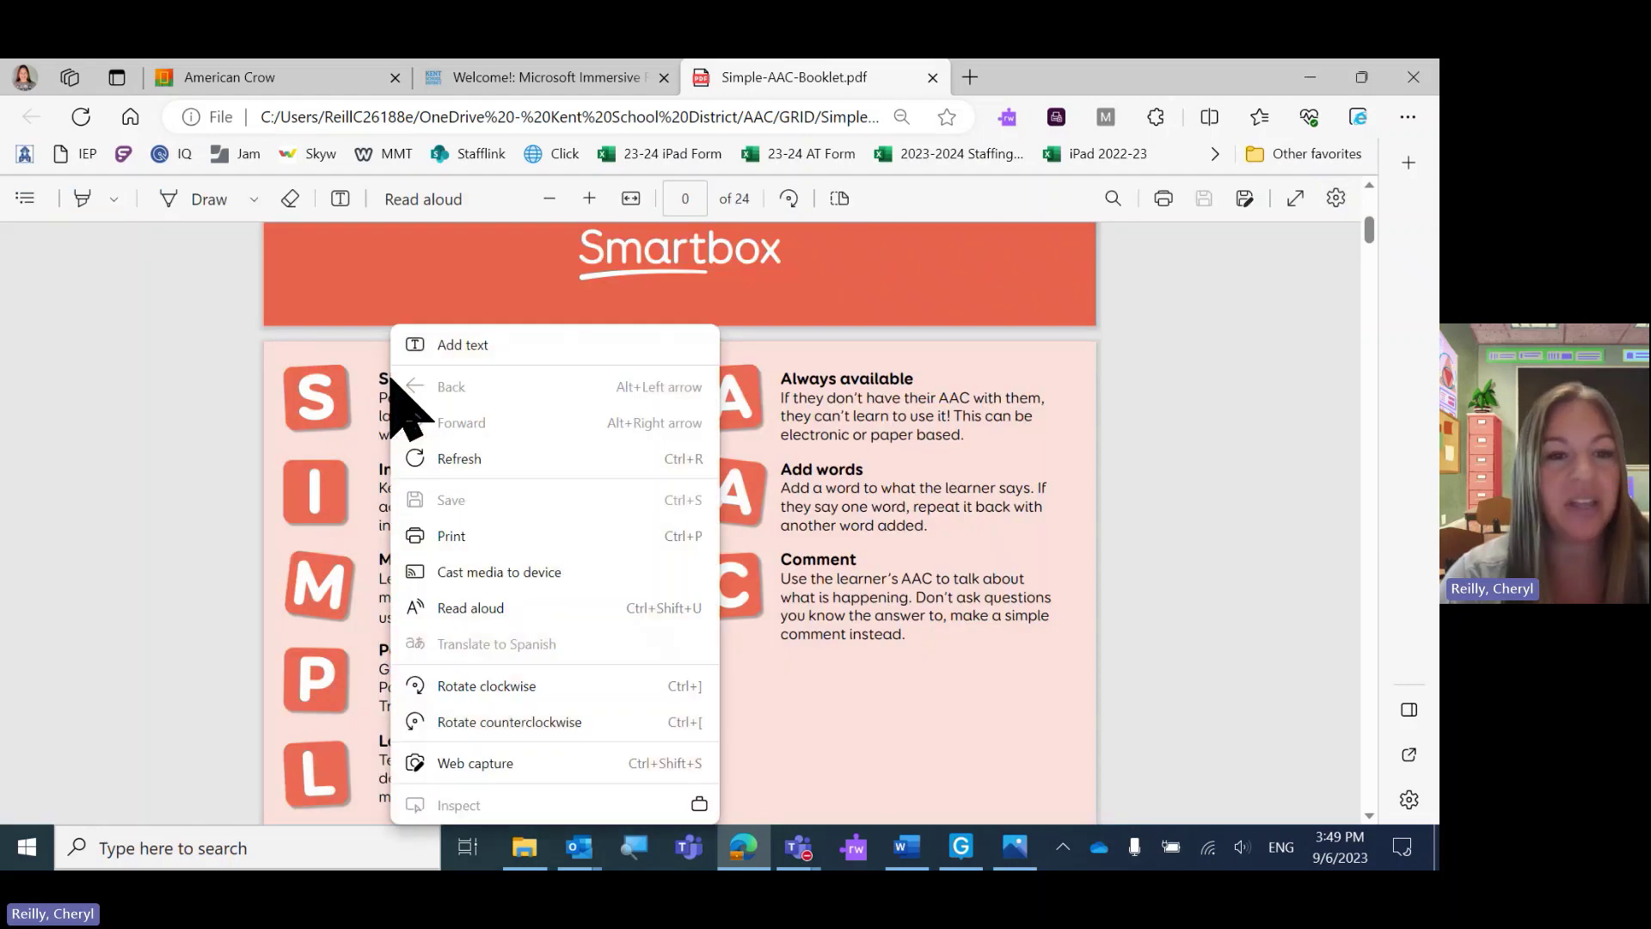
left_click(471, 608)
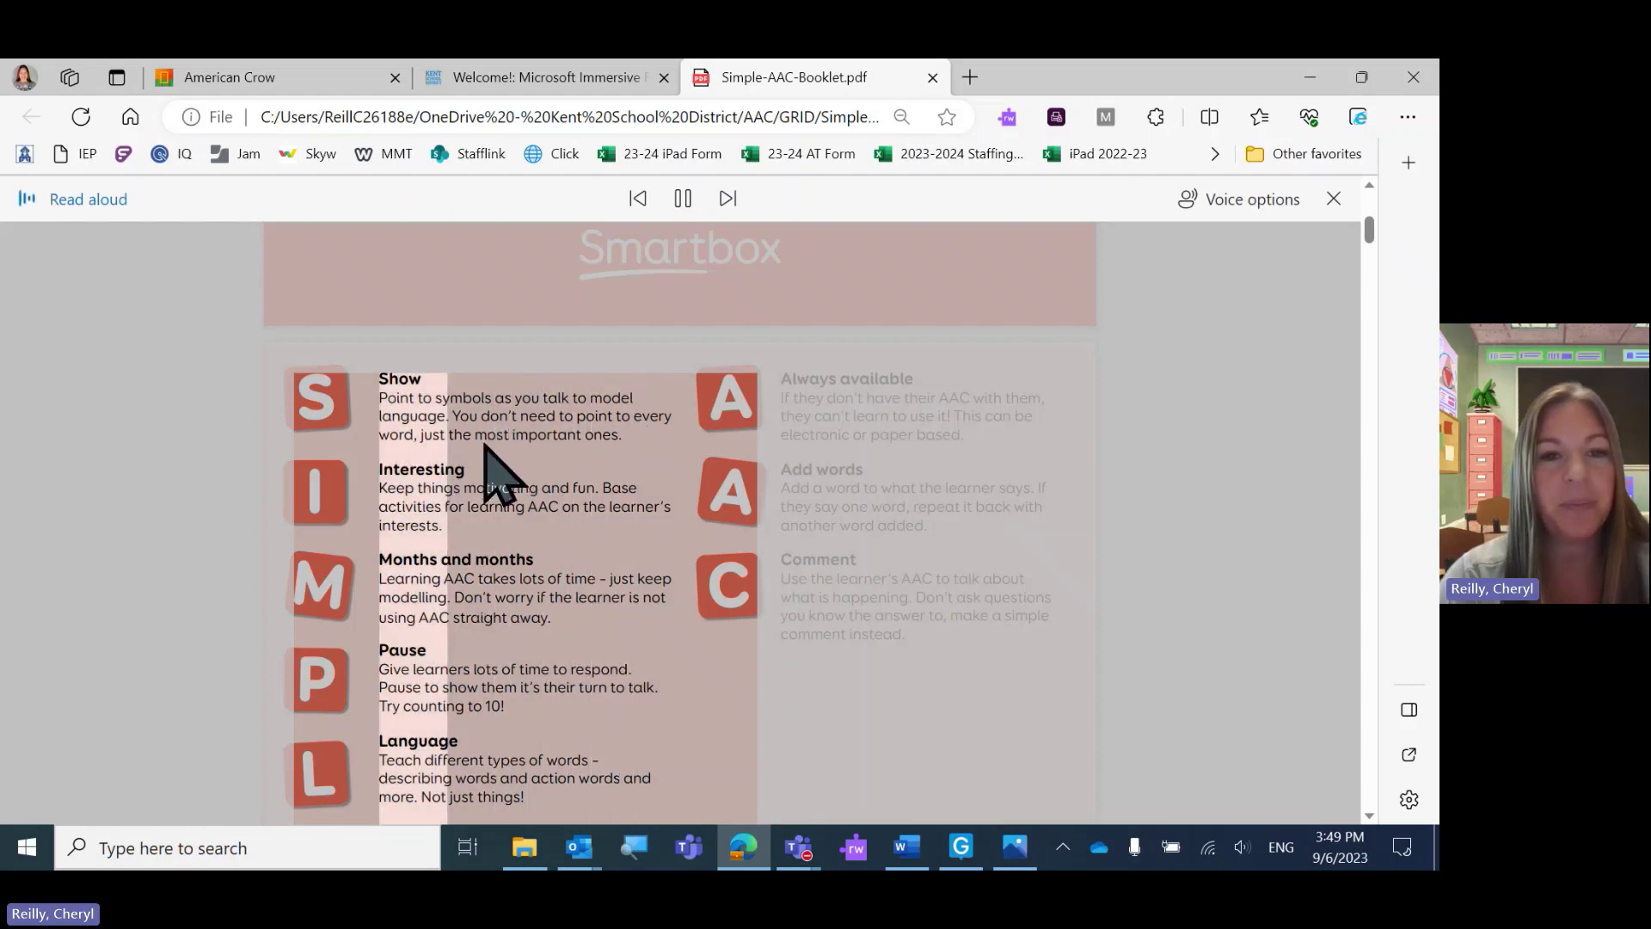
Pause Edge's Read aloud, review its speed and voice options, then exit read-aloud mode.
left_click(683, 198)
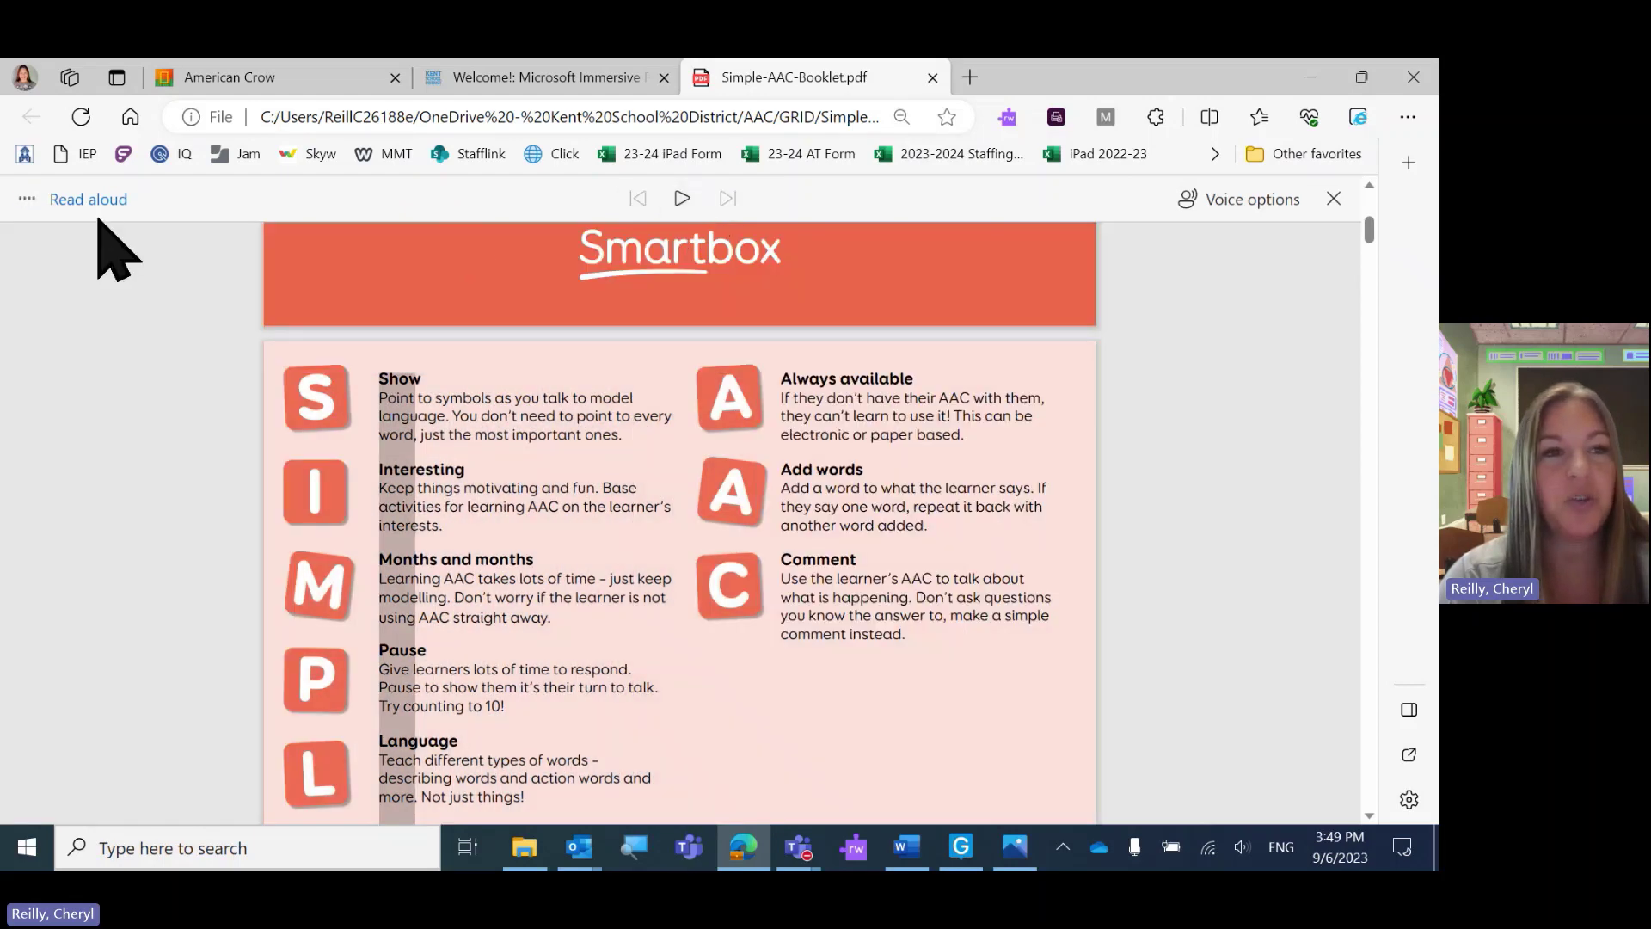
left_click(1260, 193)
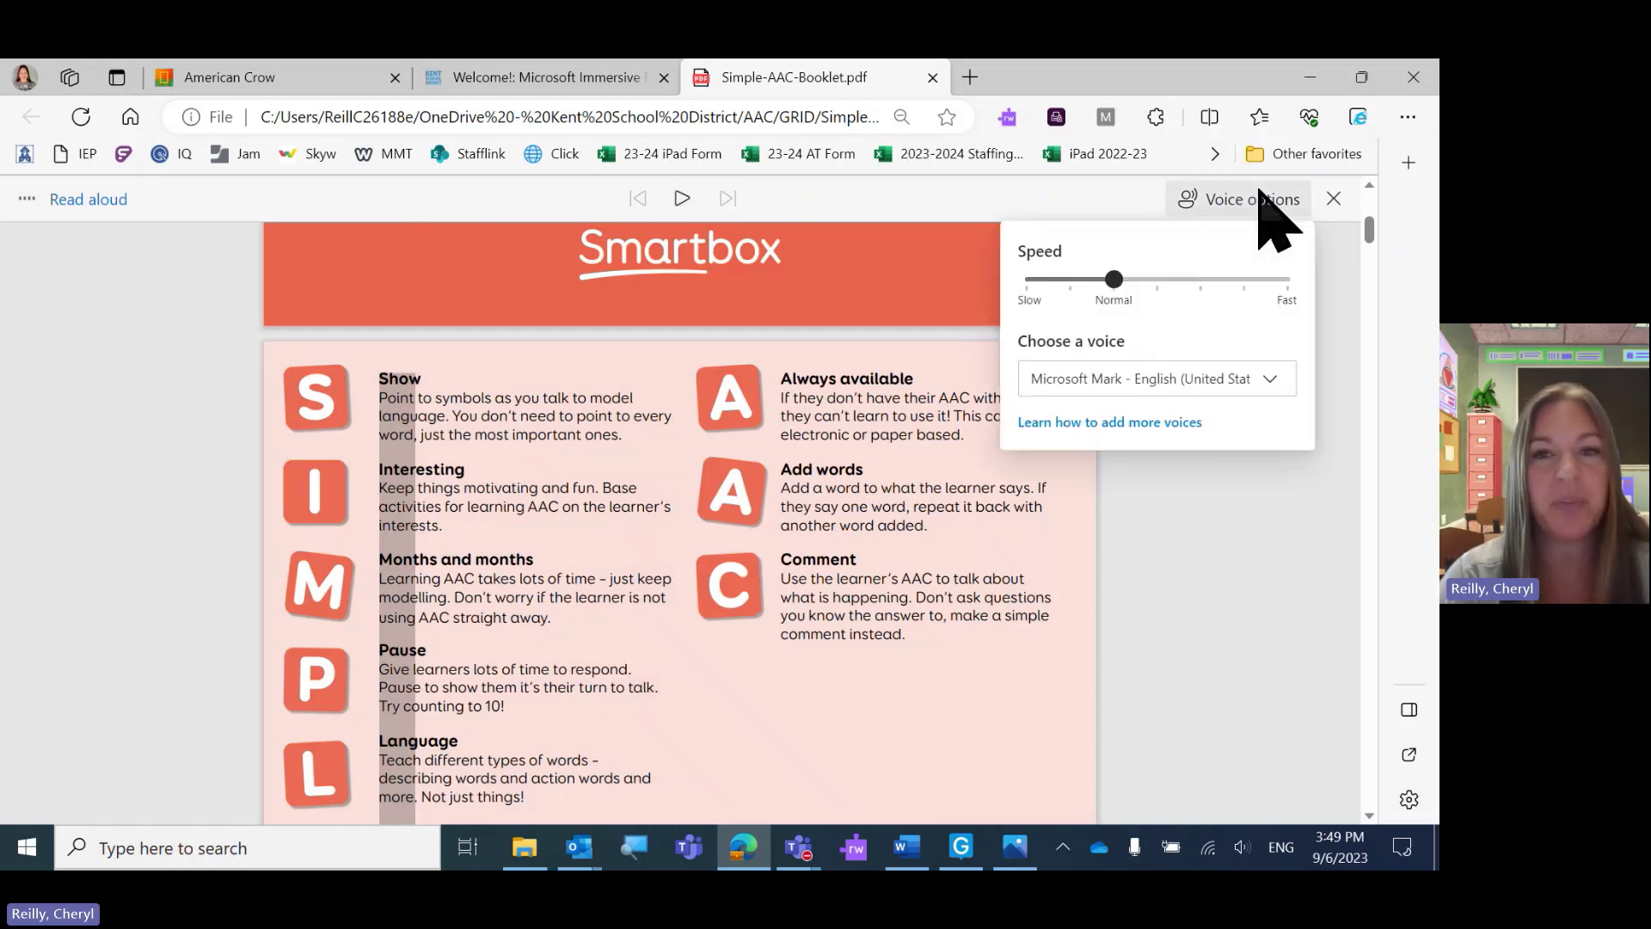
left_click(1260, 193)
left_click(1336, 198)
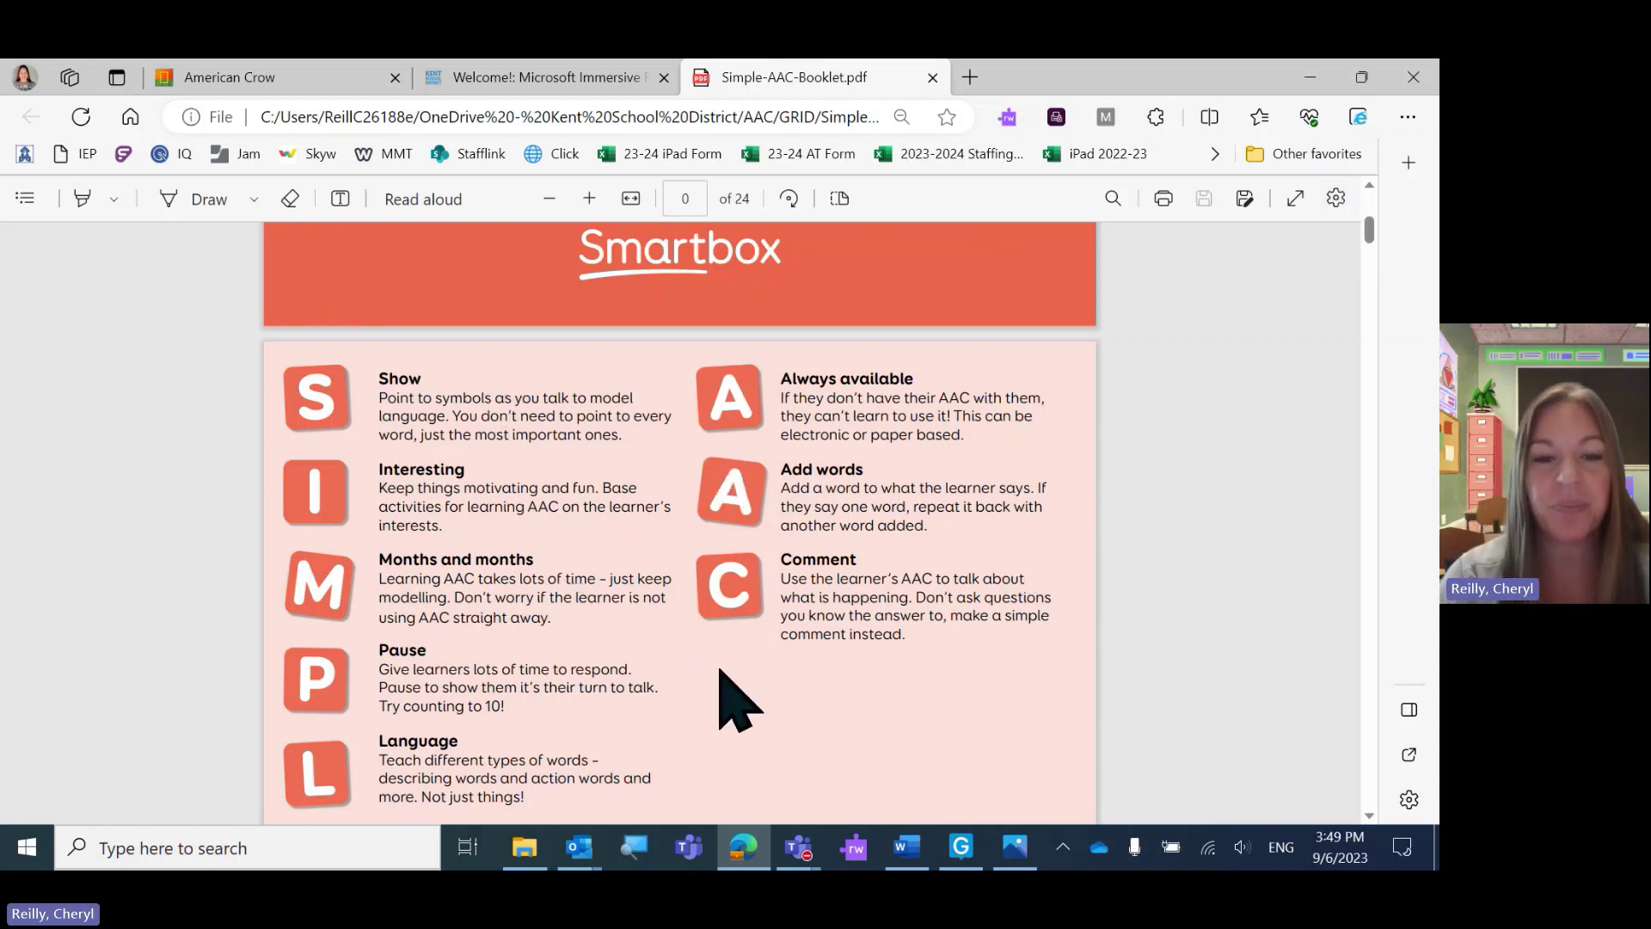
Start reading the American Crow article aloud from the word 'you' in the intro.
left_click(267, 86)
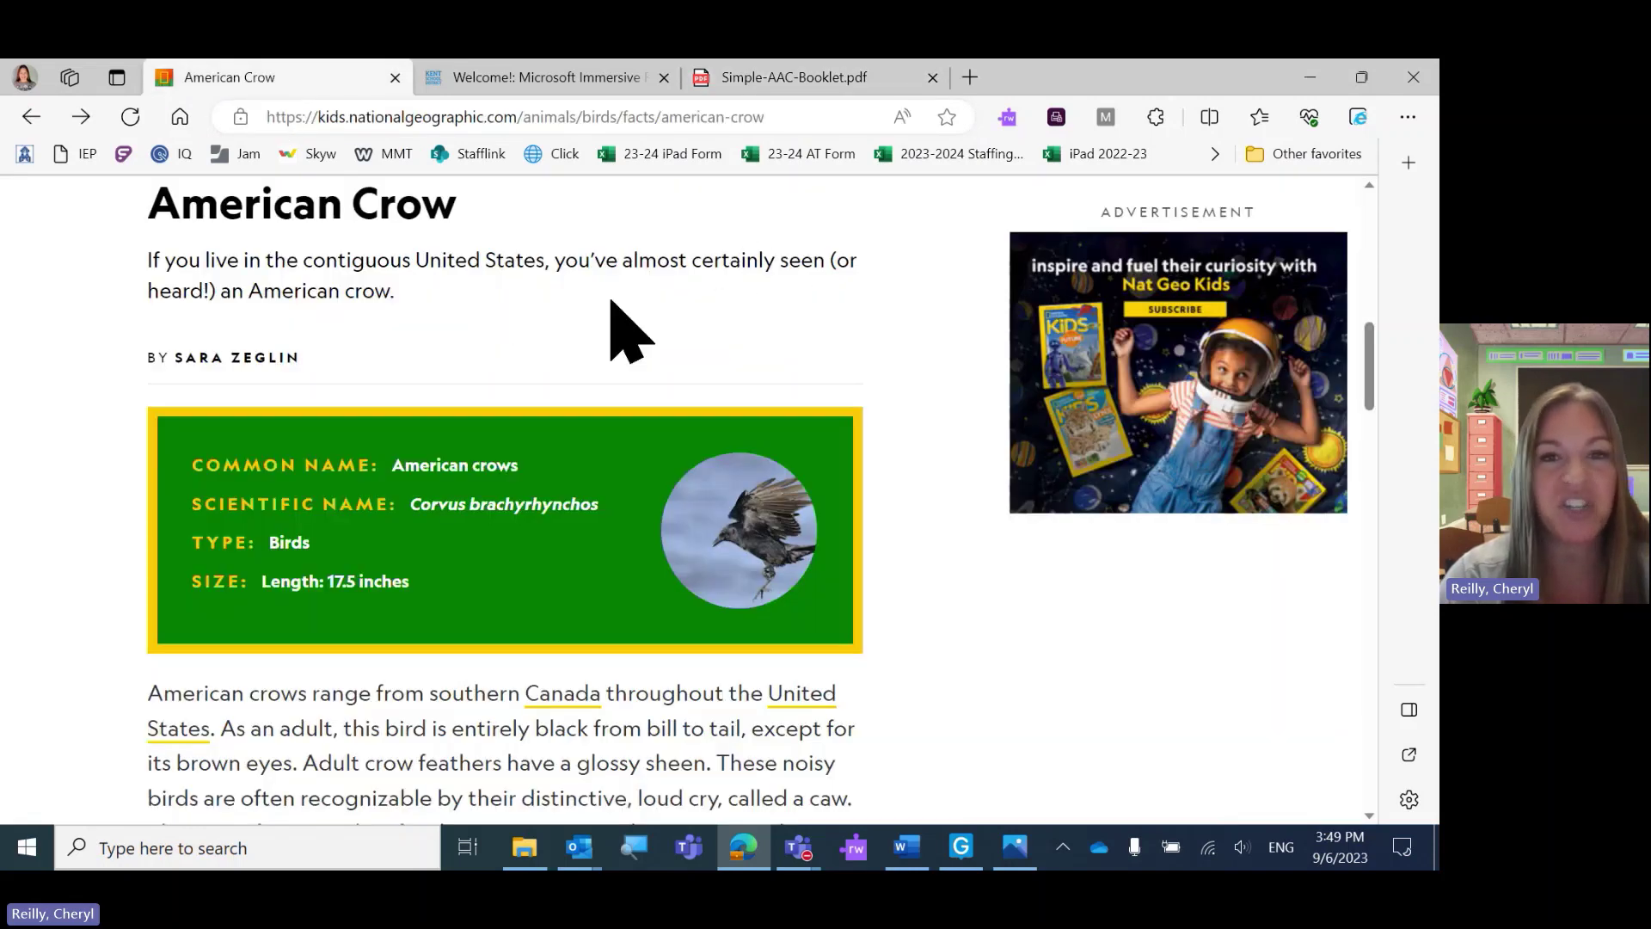
double_click(177, 261)
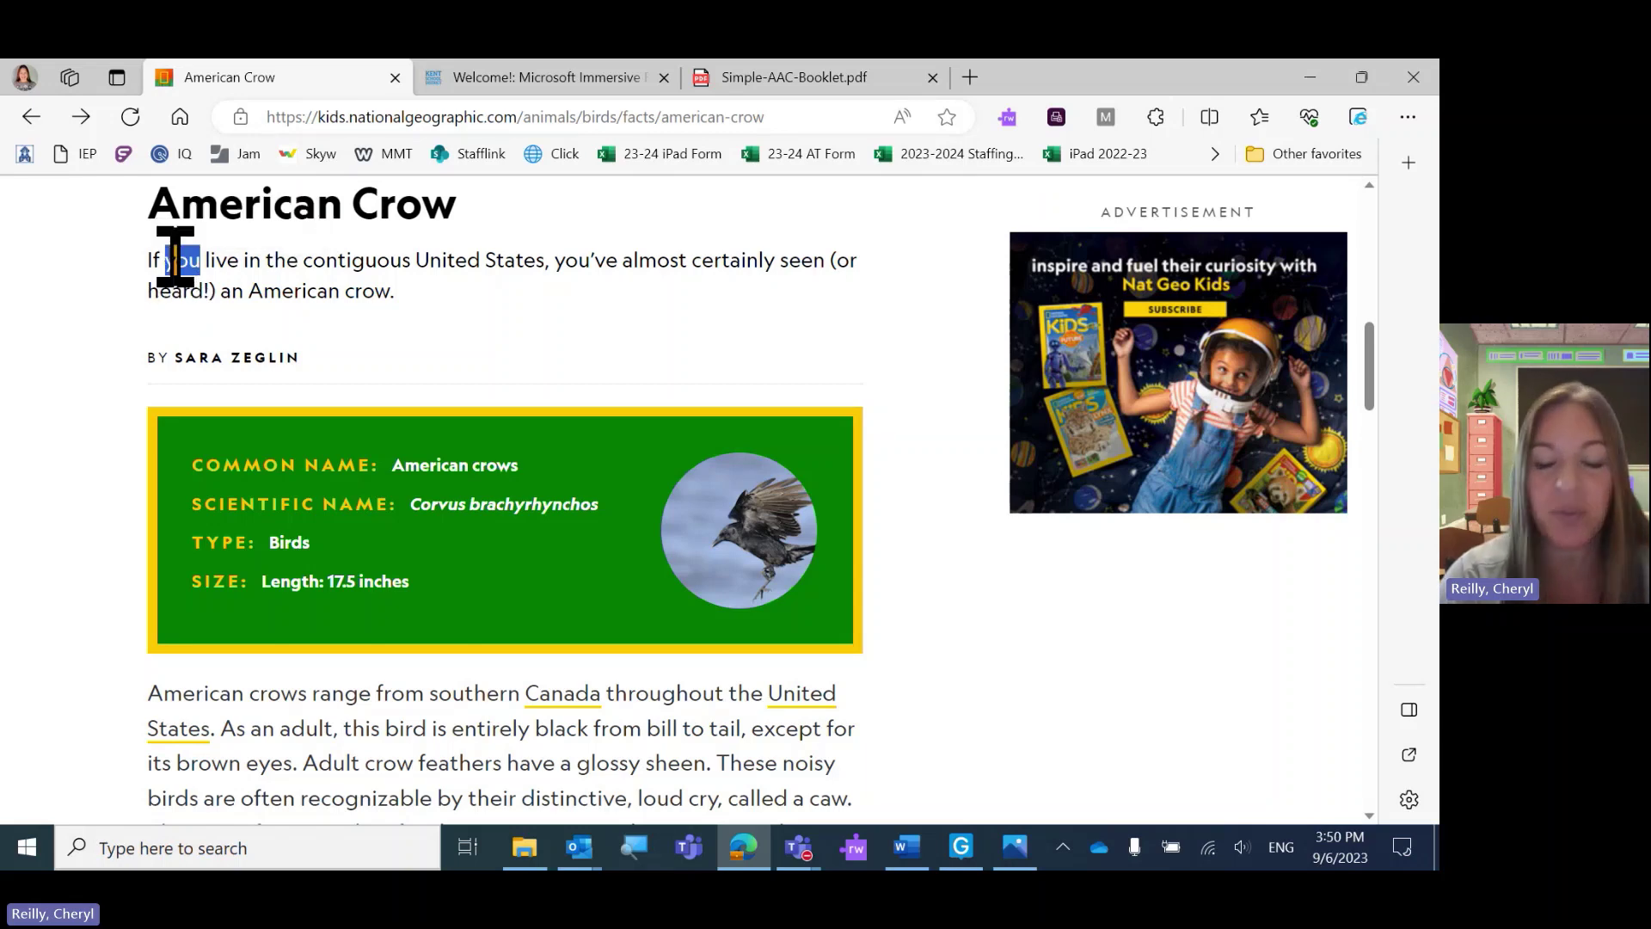
right_click(175, 258)
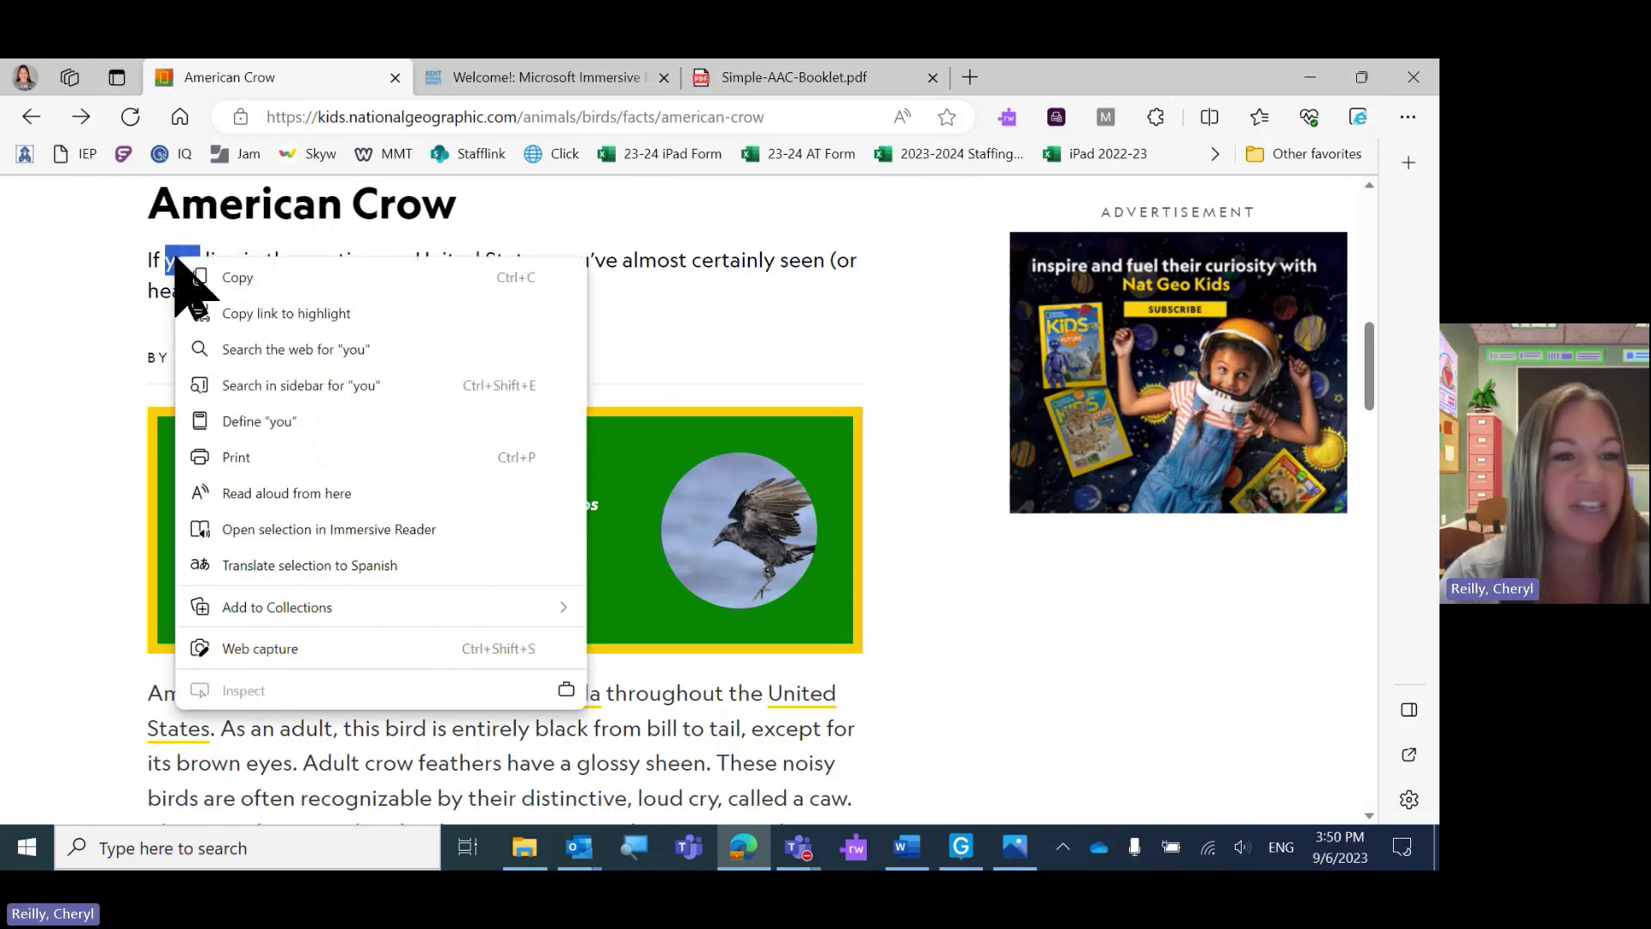
left_click(279, 494)
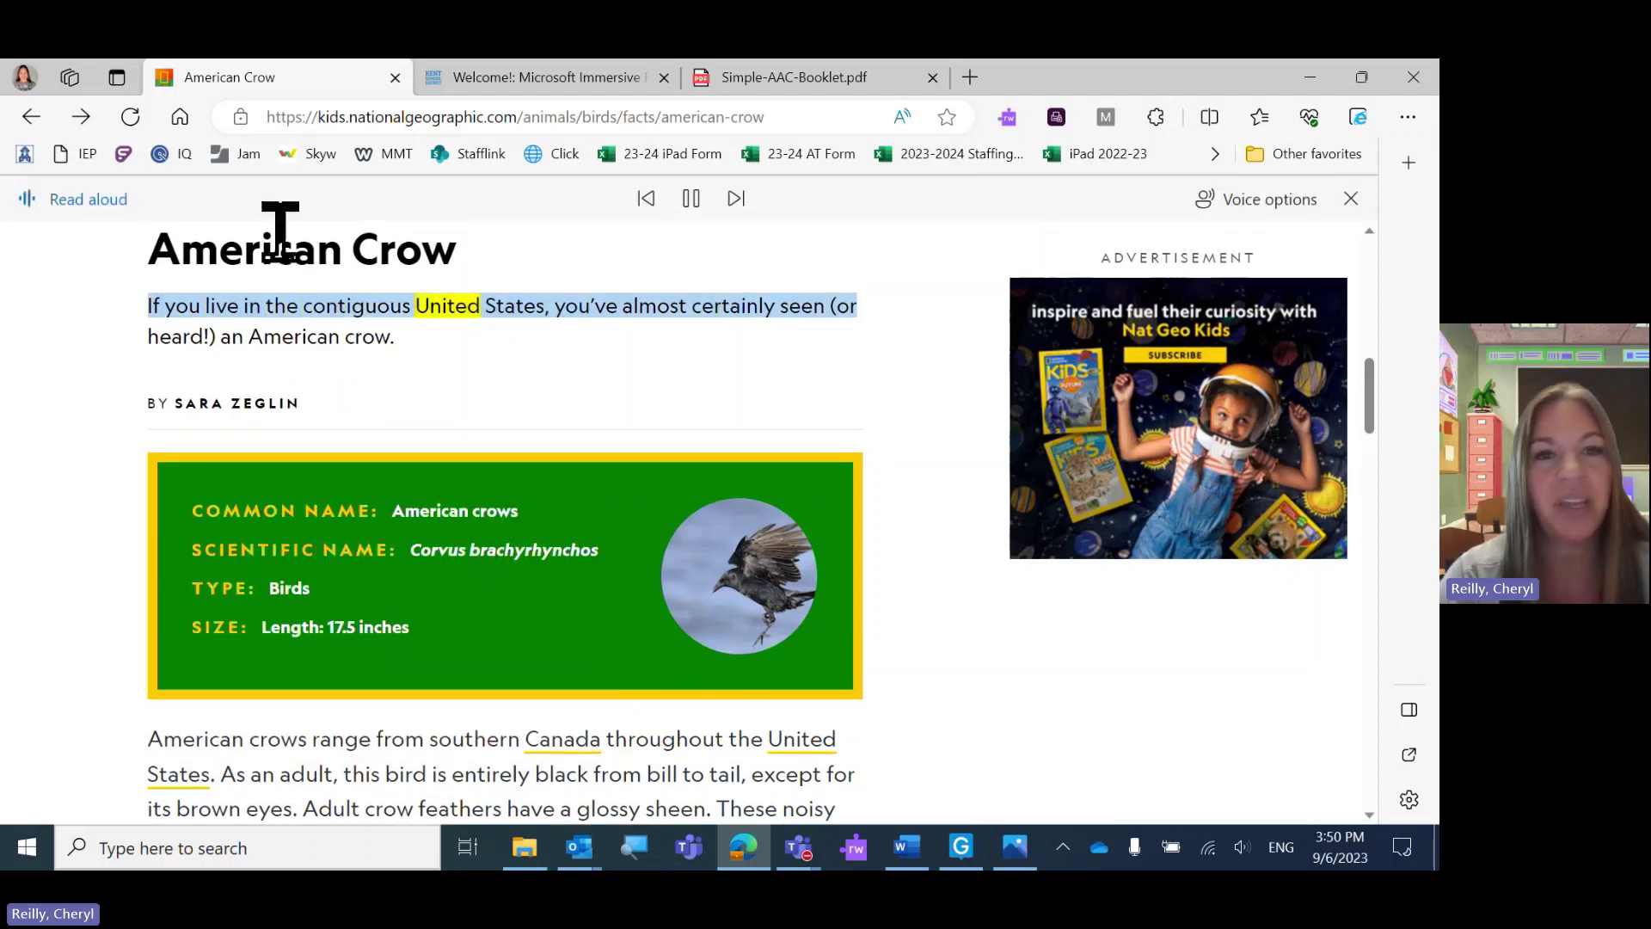
View the Read aloud speed and voice settings, then close Read aloud.
left_click(1255, 207)
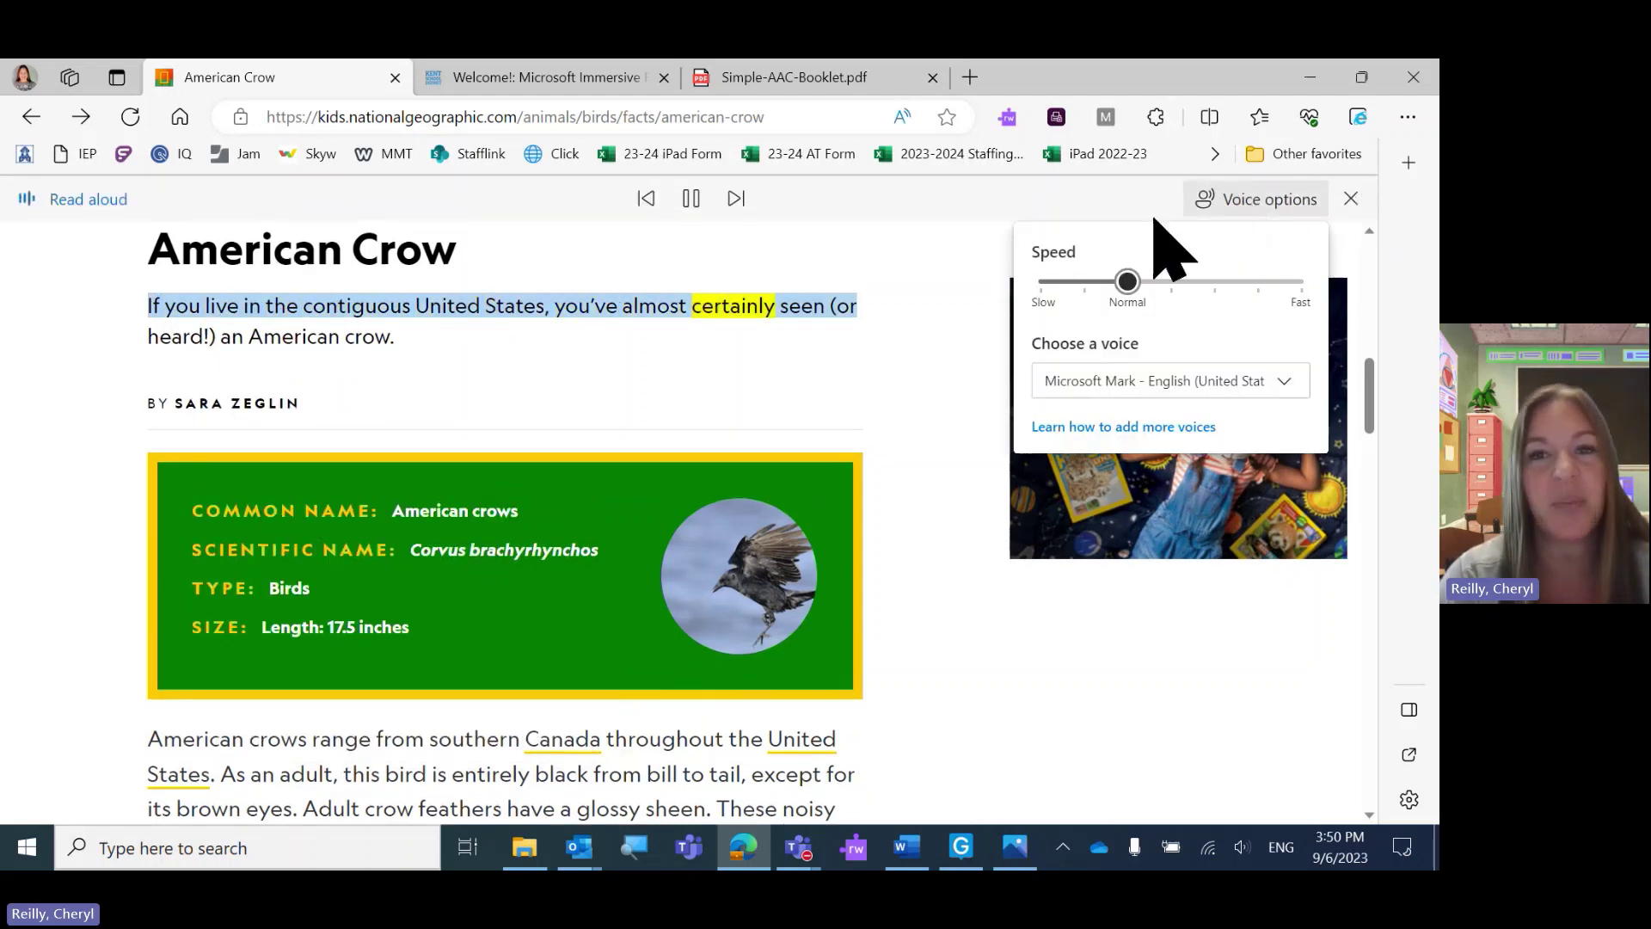
left_click(885, 370)
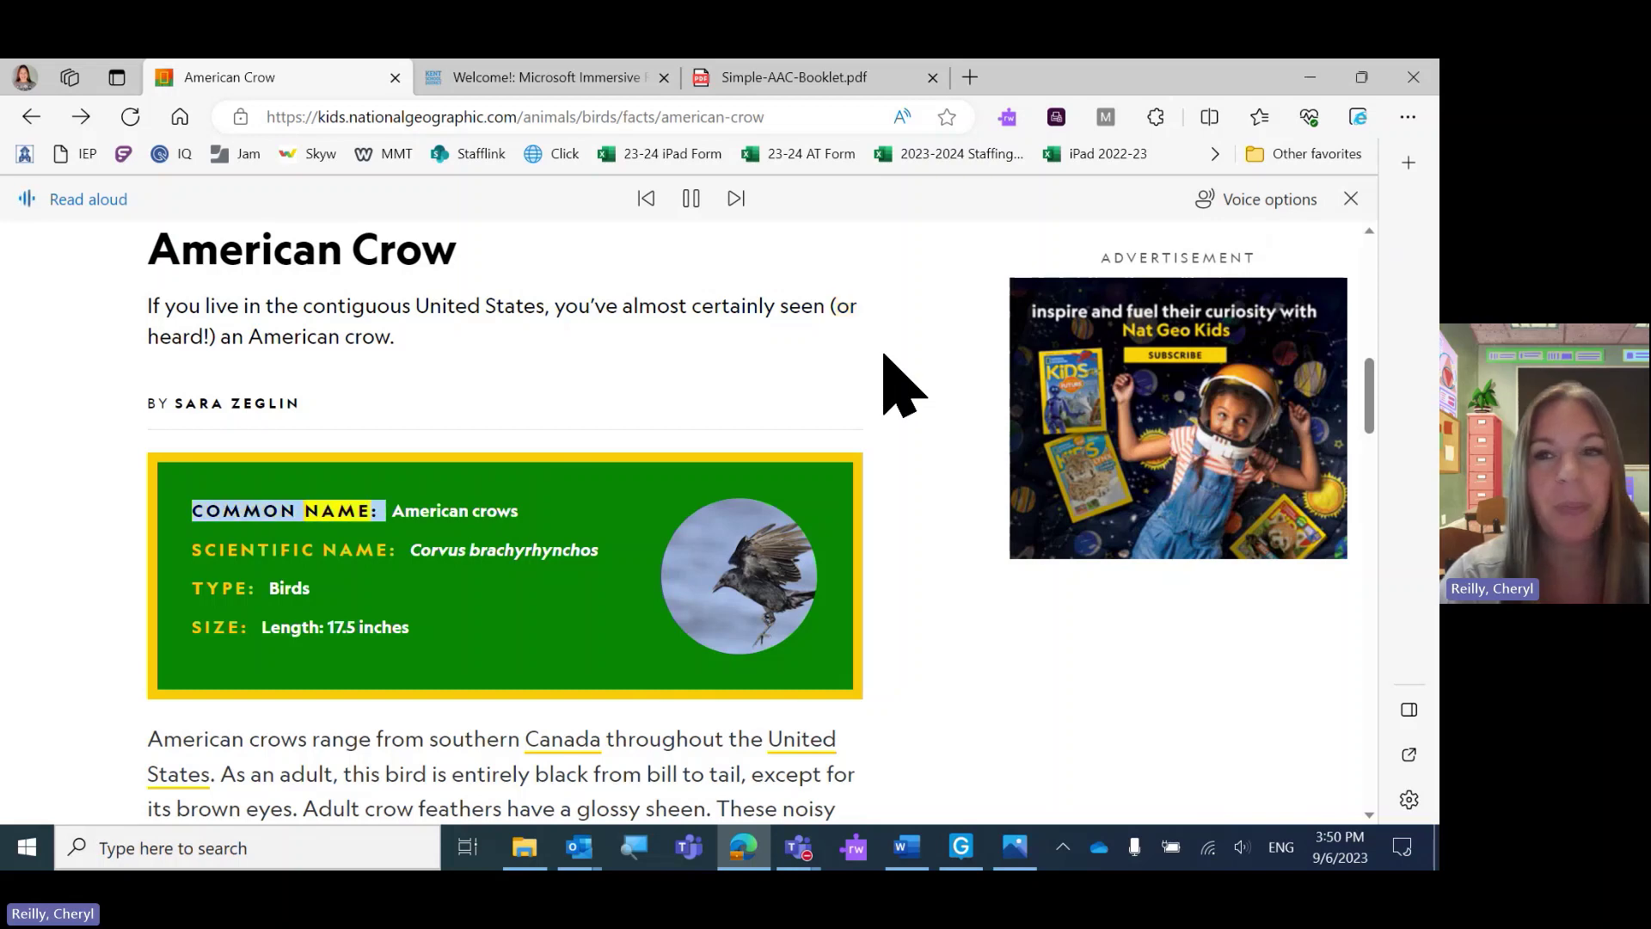
left_click(1349, 198)
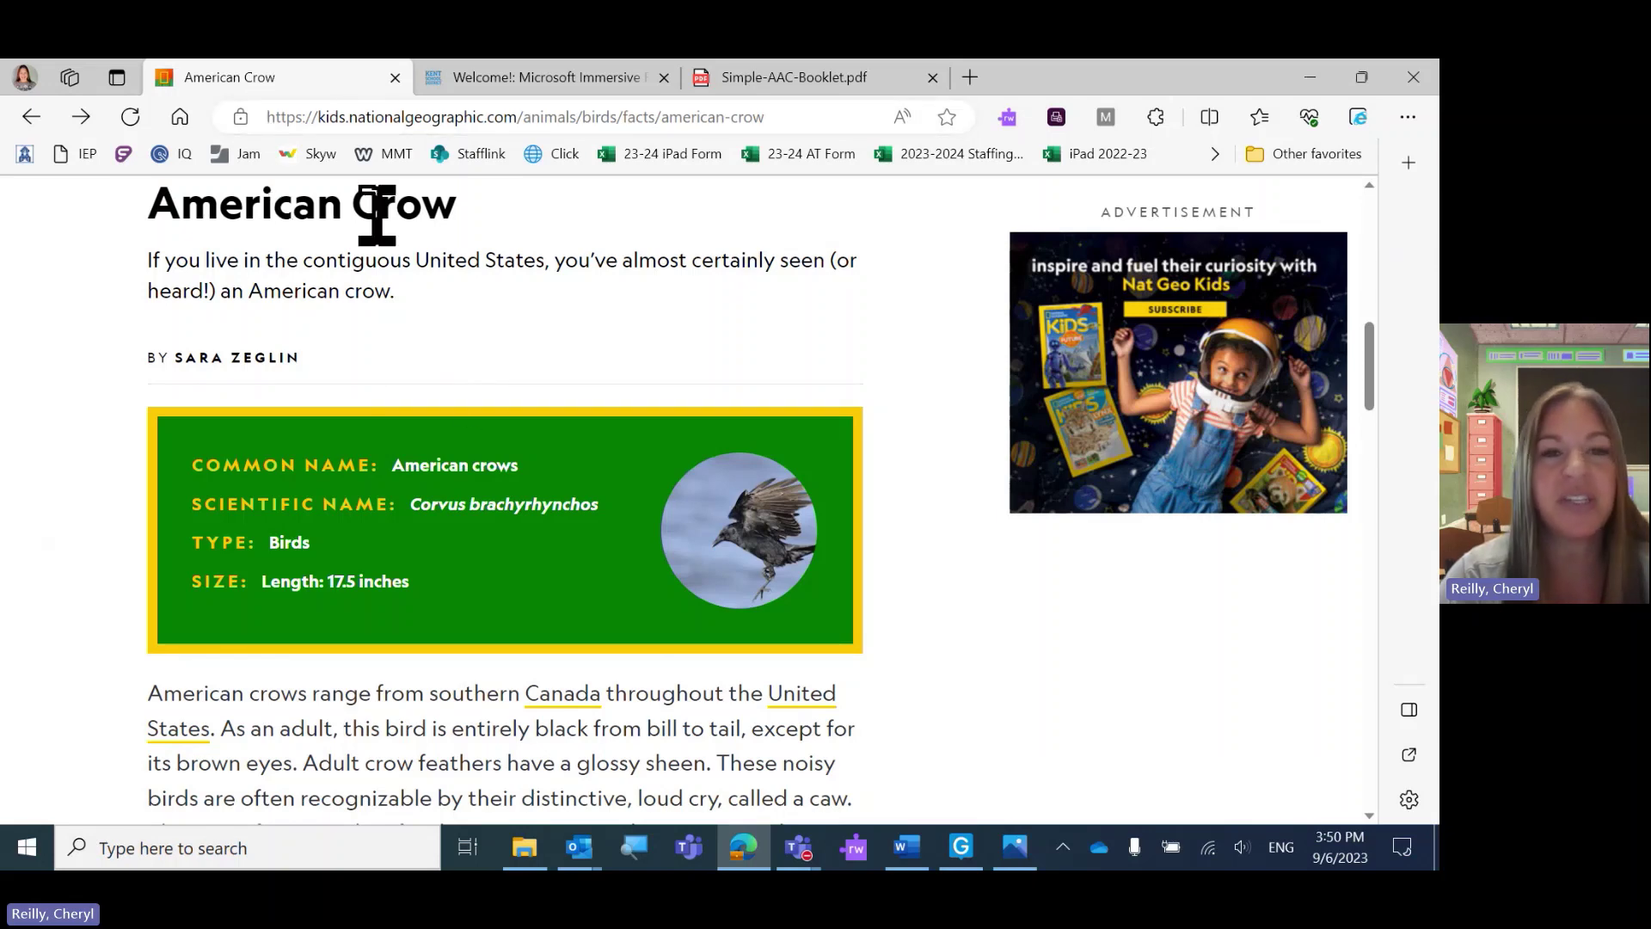
left_click(263, 126)
left_click(264, 121)
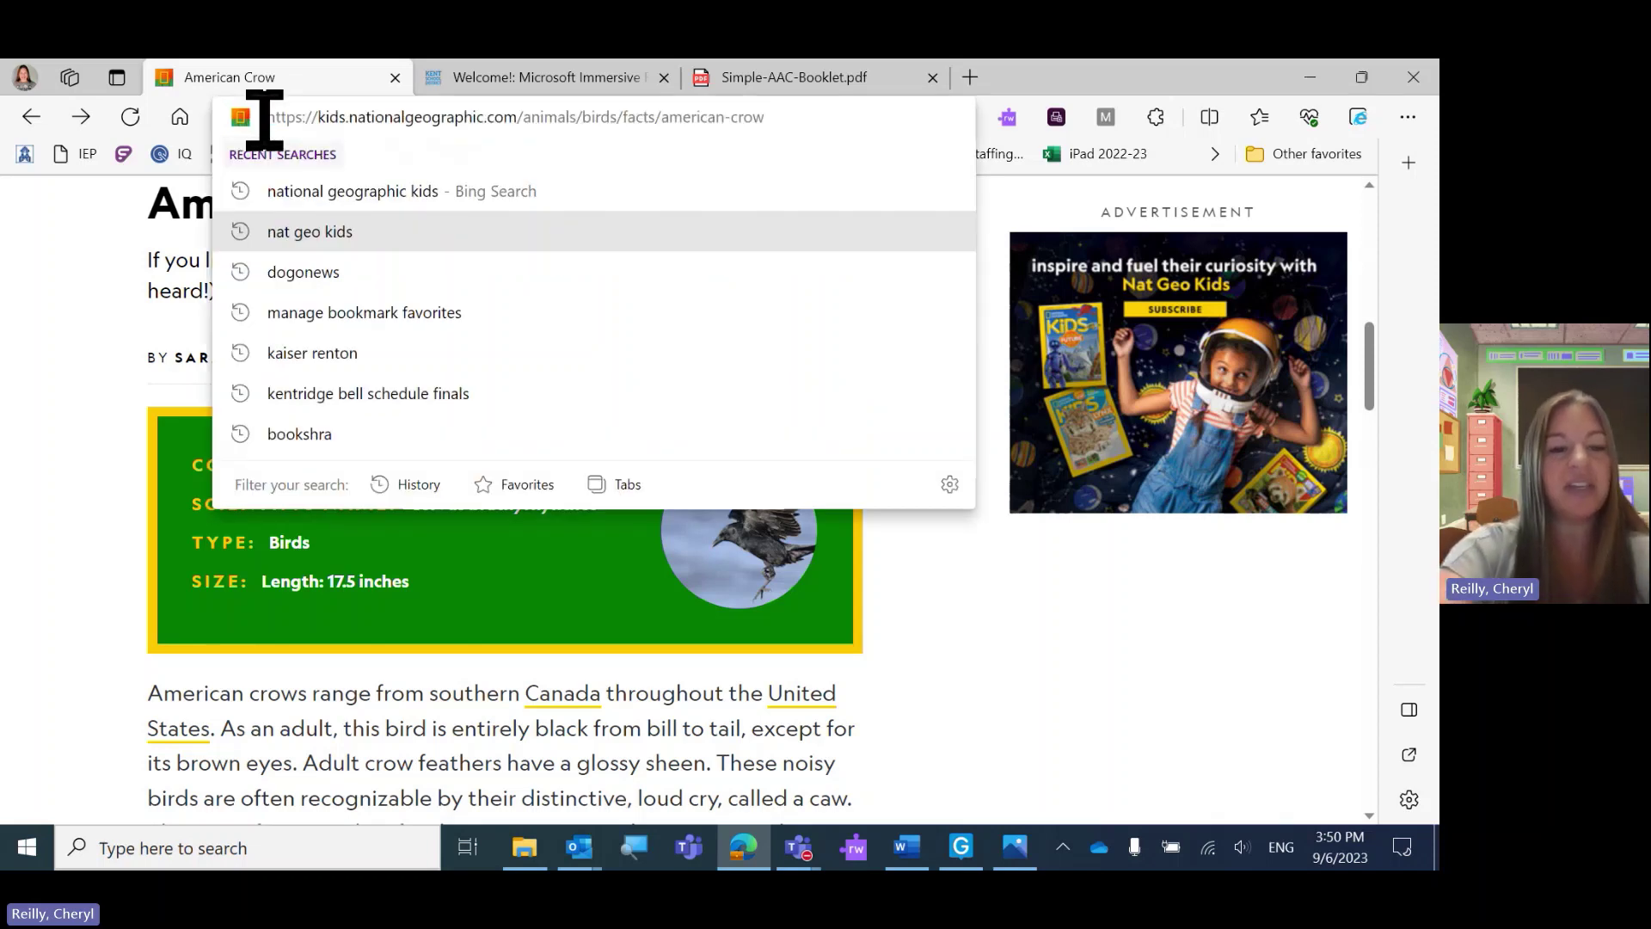
type("read:")
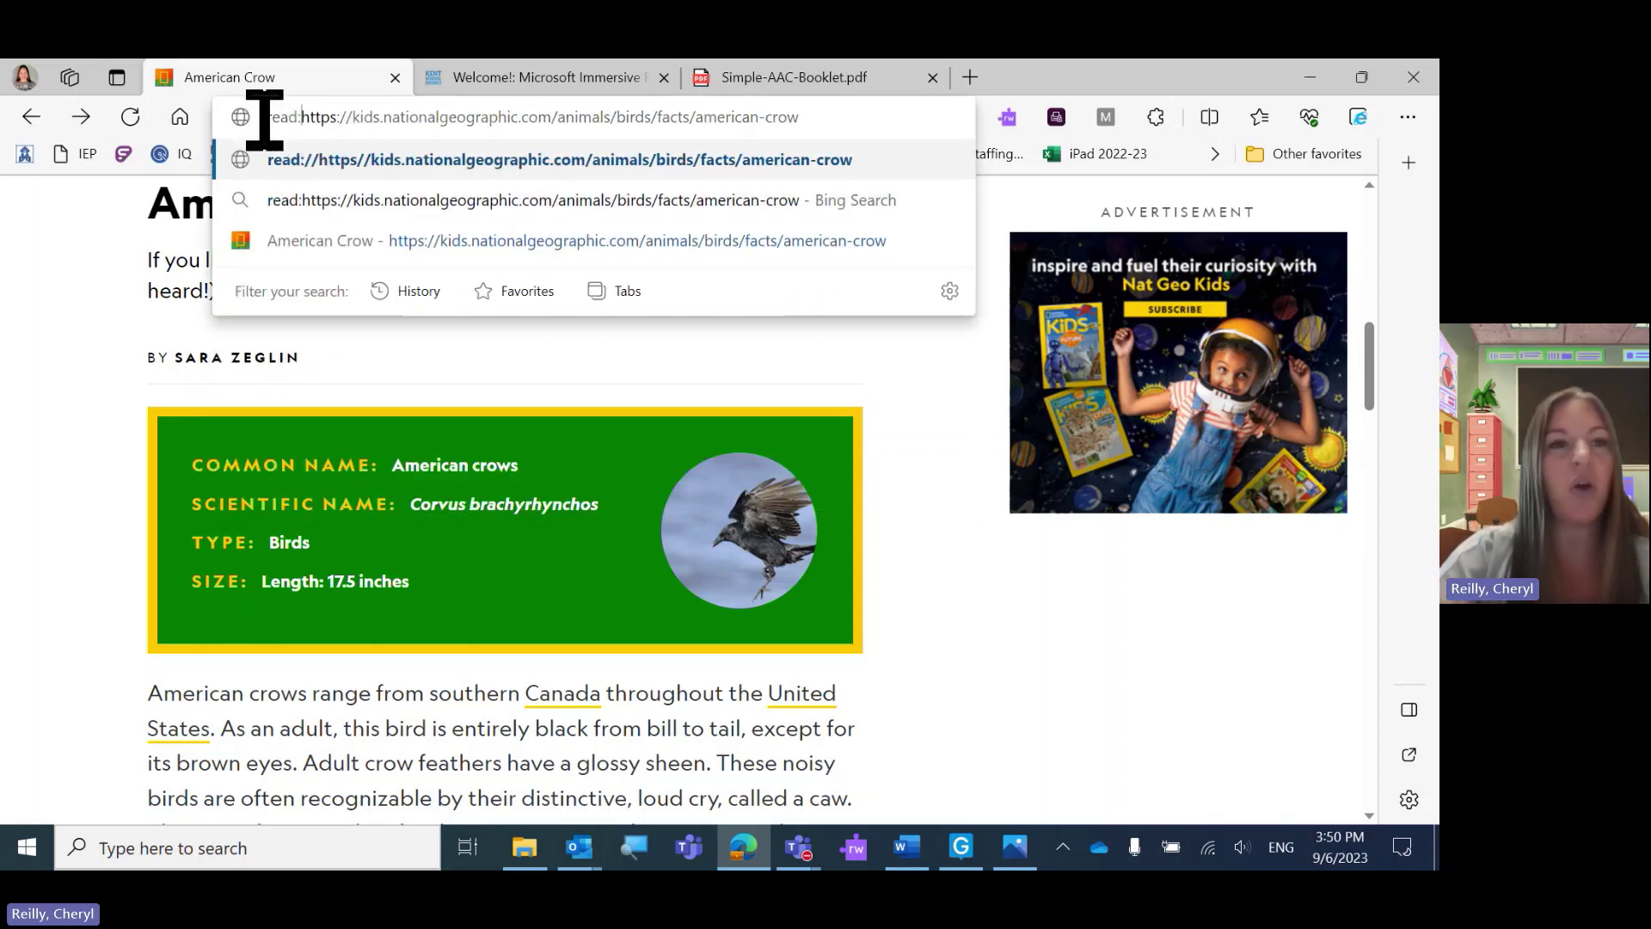
key("Return")
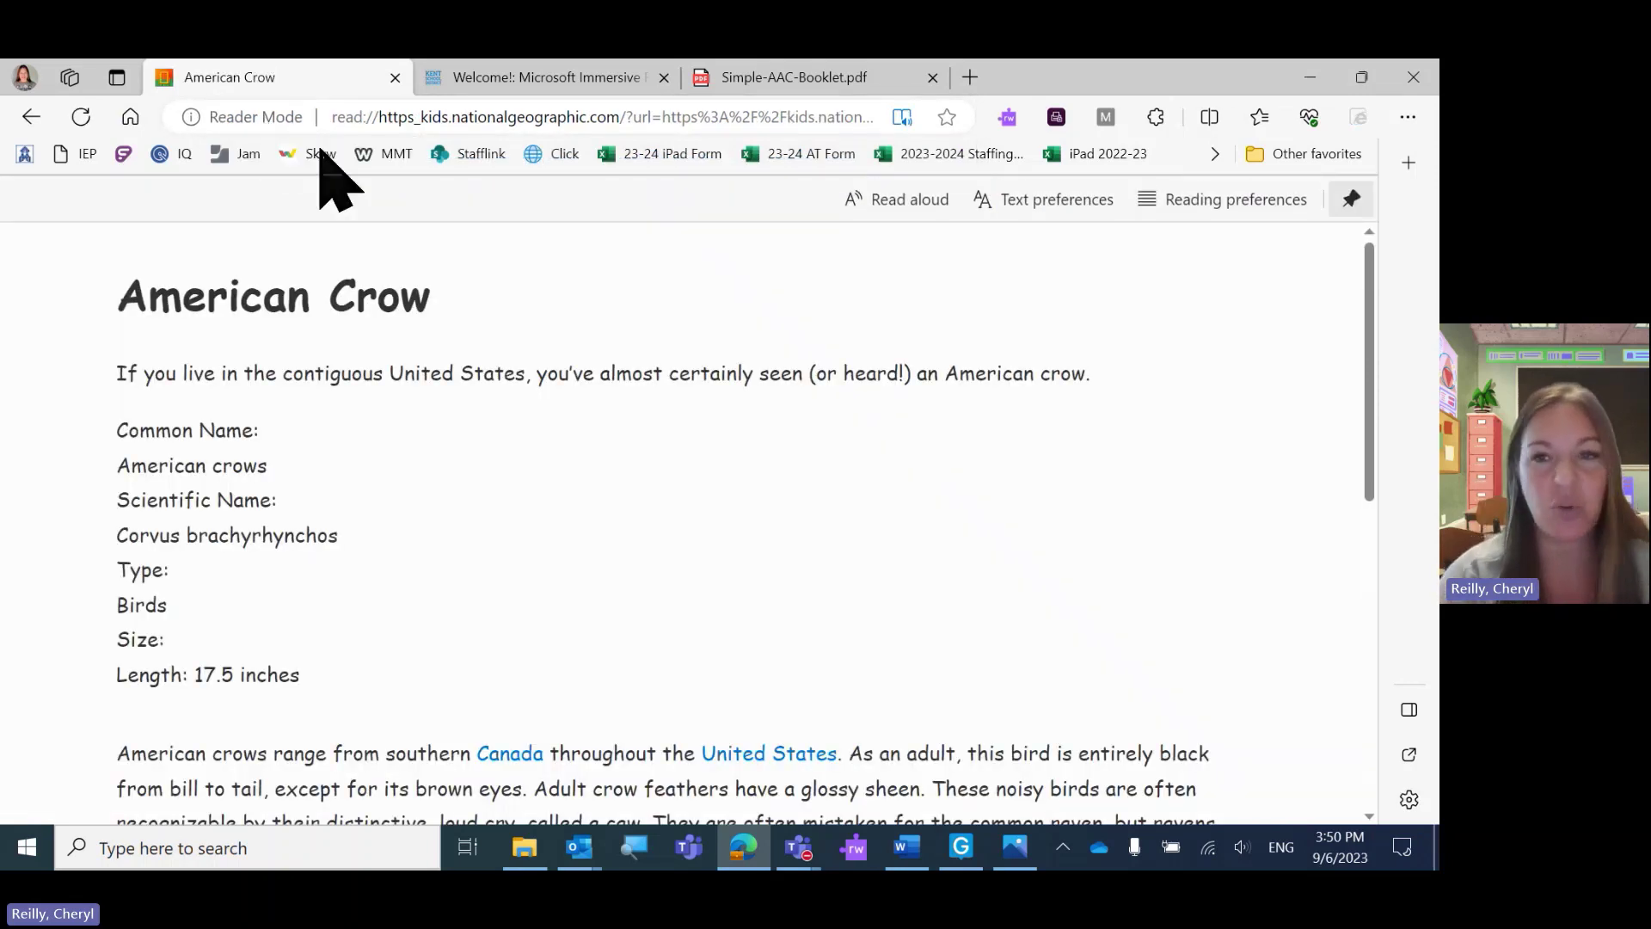
mouse_move(1370, 320)
left_mouse_down()
mouse_move(1370, 590)
mouse_move(1391, 343)
mouse_move(1363, 295)
left_mouse_up()
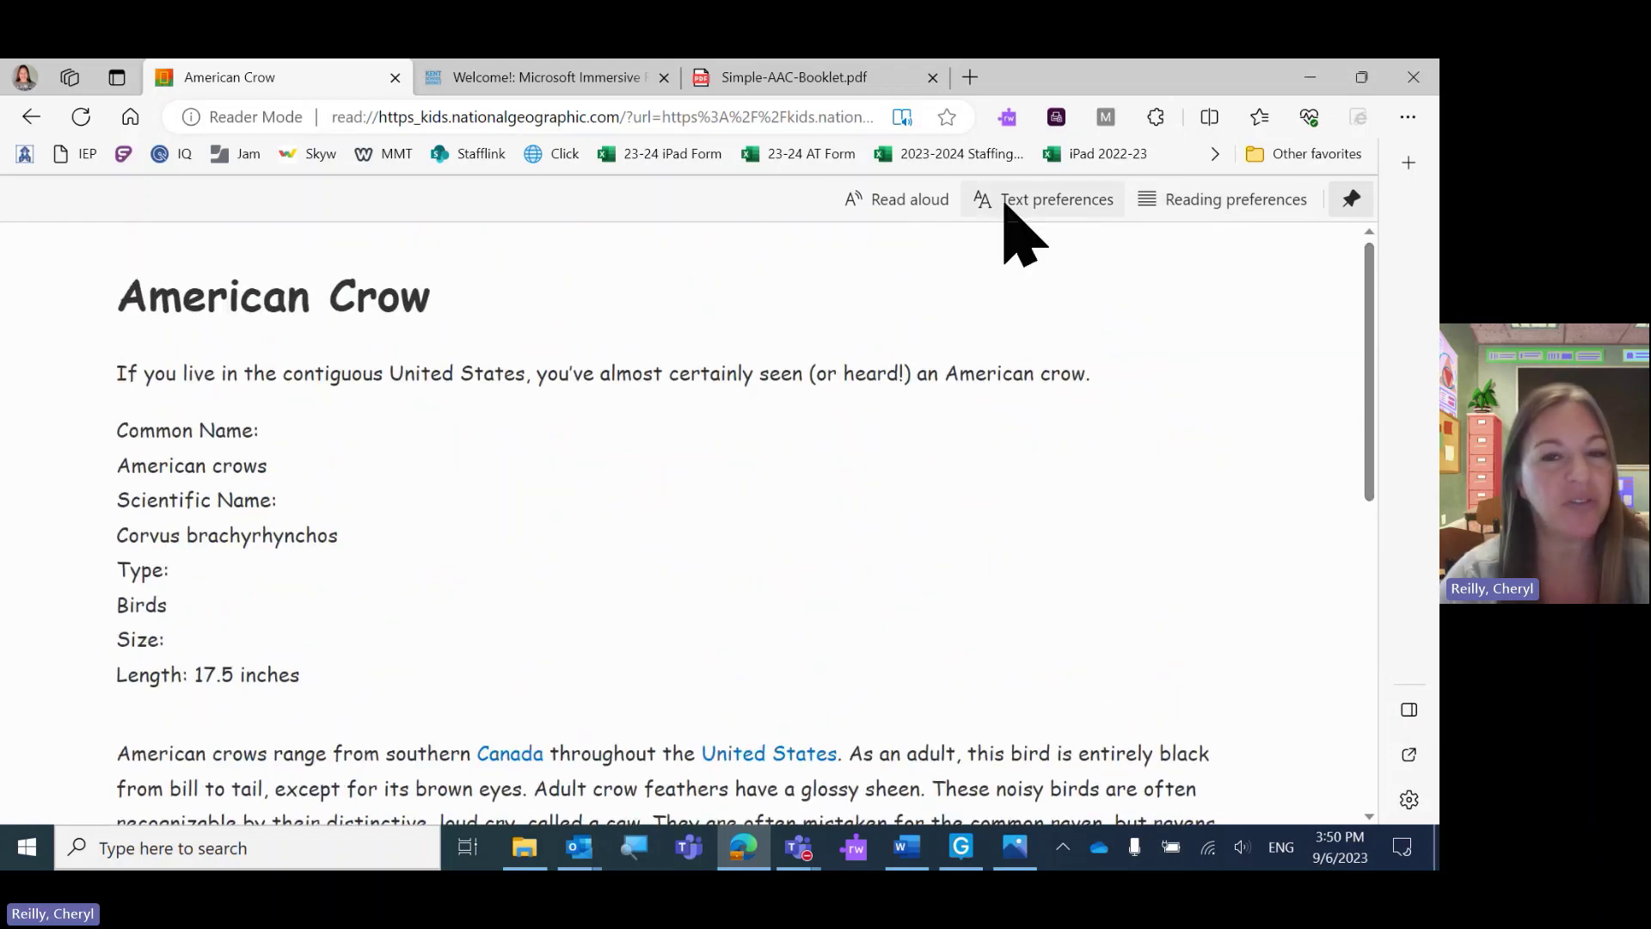
left_click(878, 219)
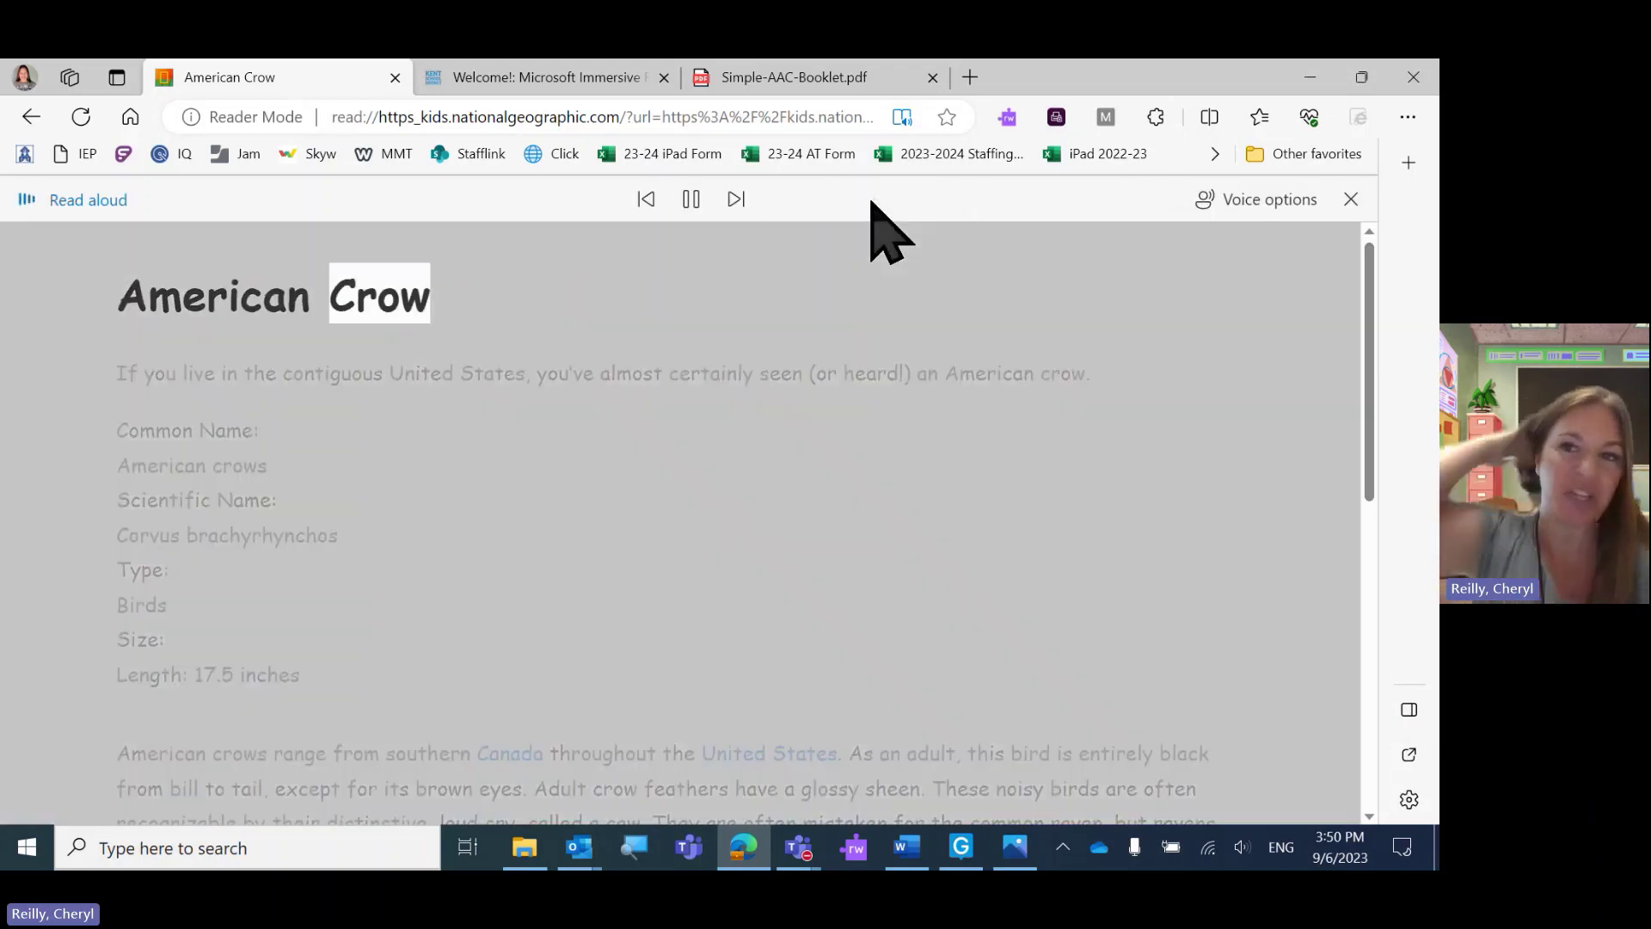
left_click(1252, 203)
left_click(1245, 196)
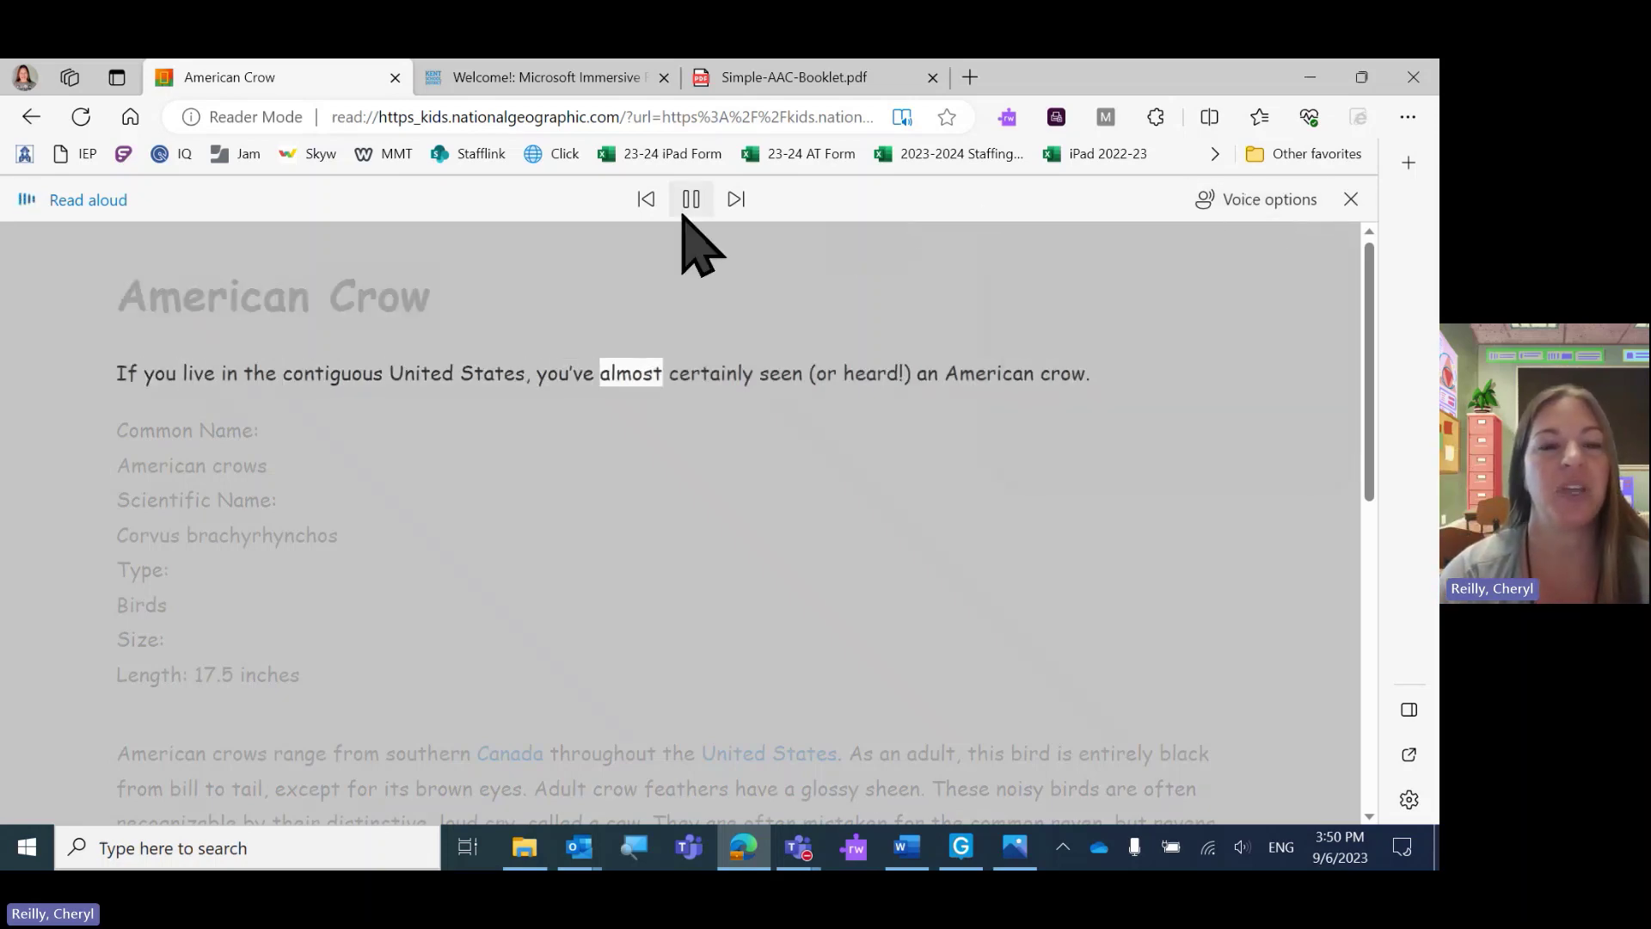
left_click(30, 117)
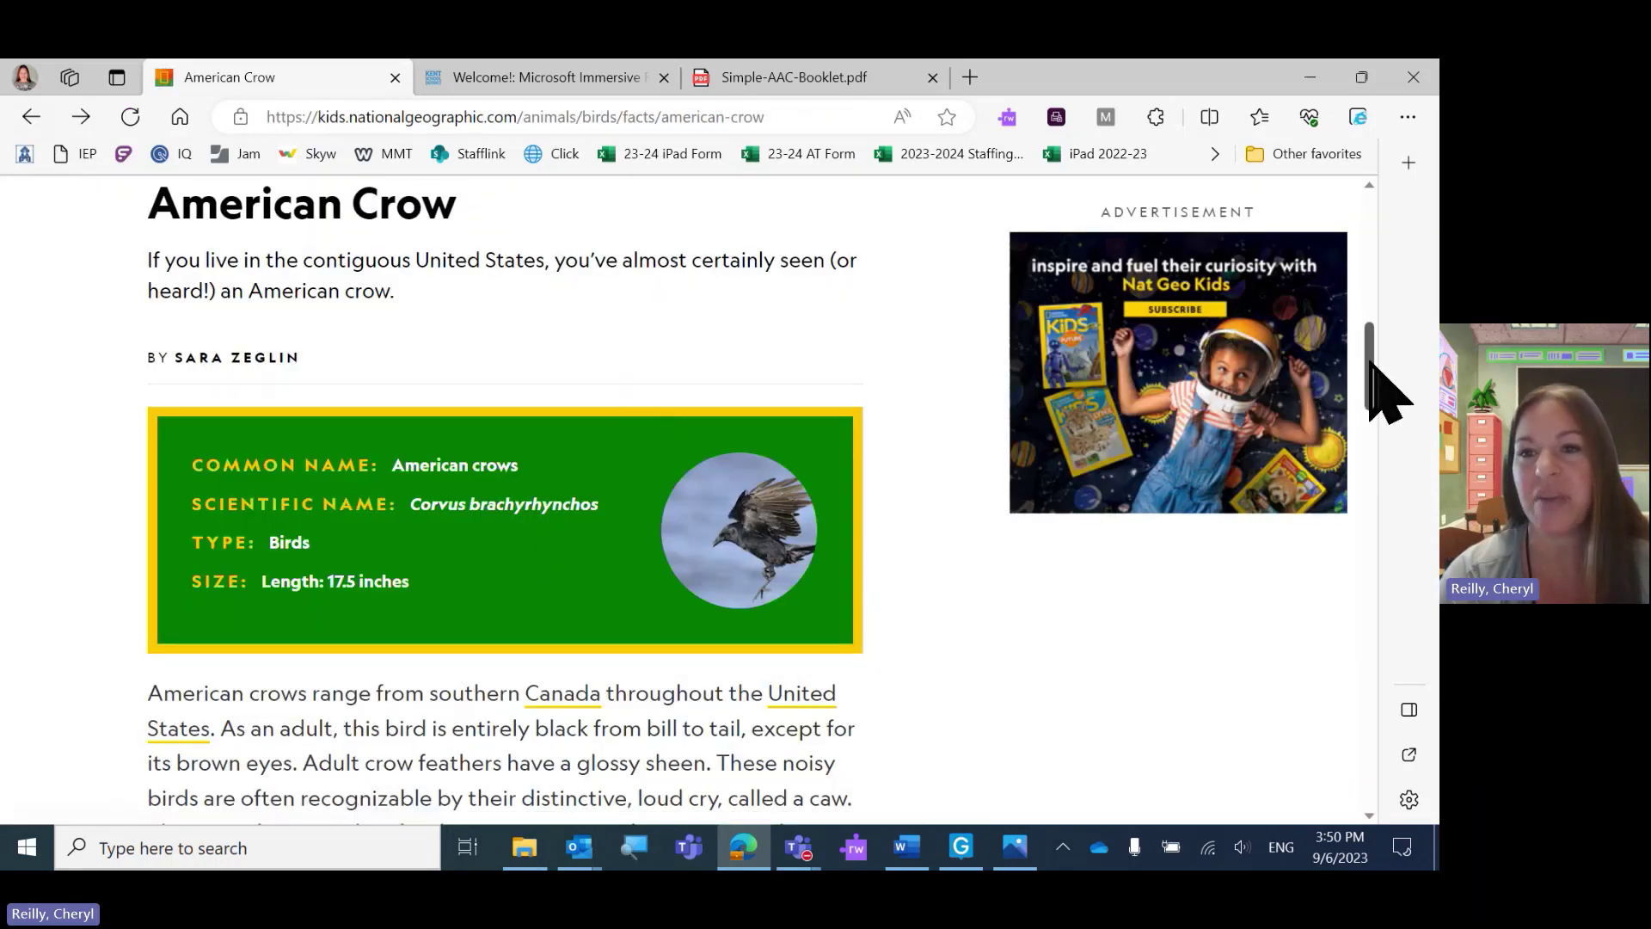
Read the Canvas welcome page aloud from the word 'Microsoft' in the course title.
left_click_drag(1374, 350, 1370, 240)
key("ctrl+Tab")
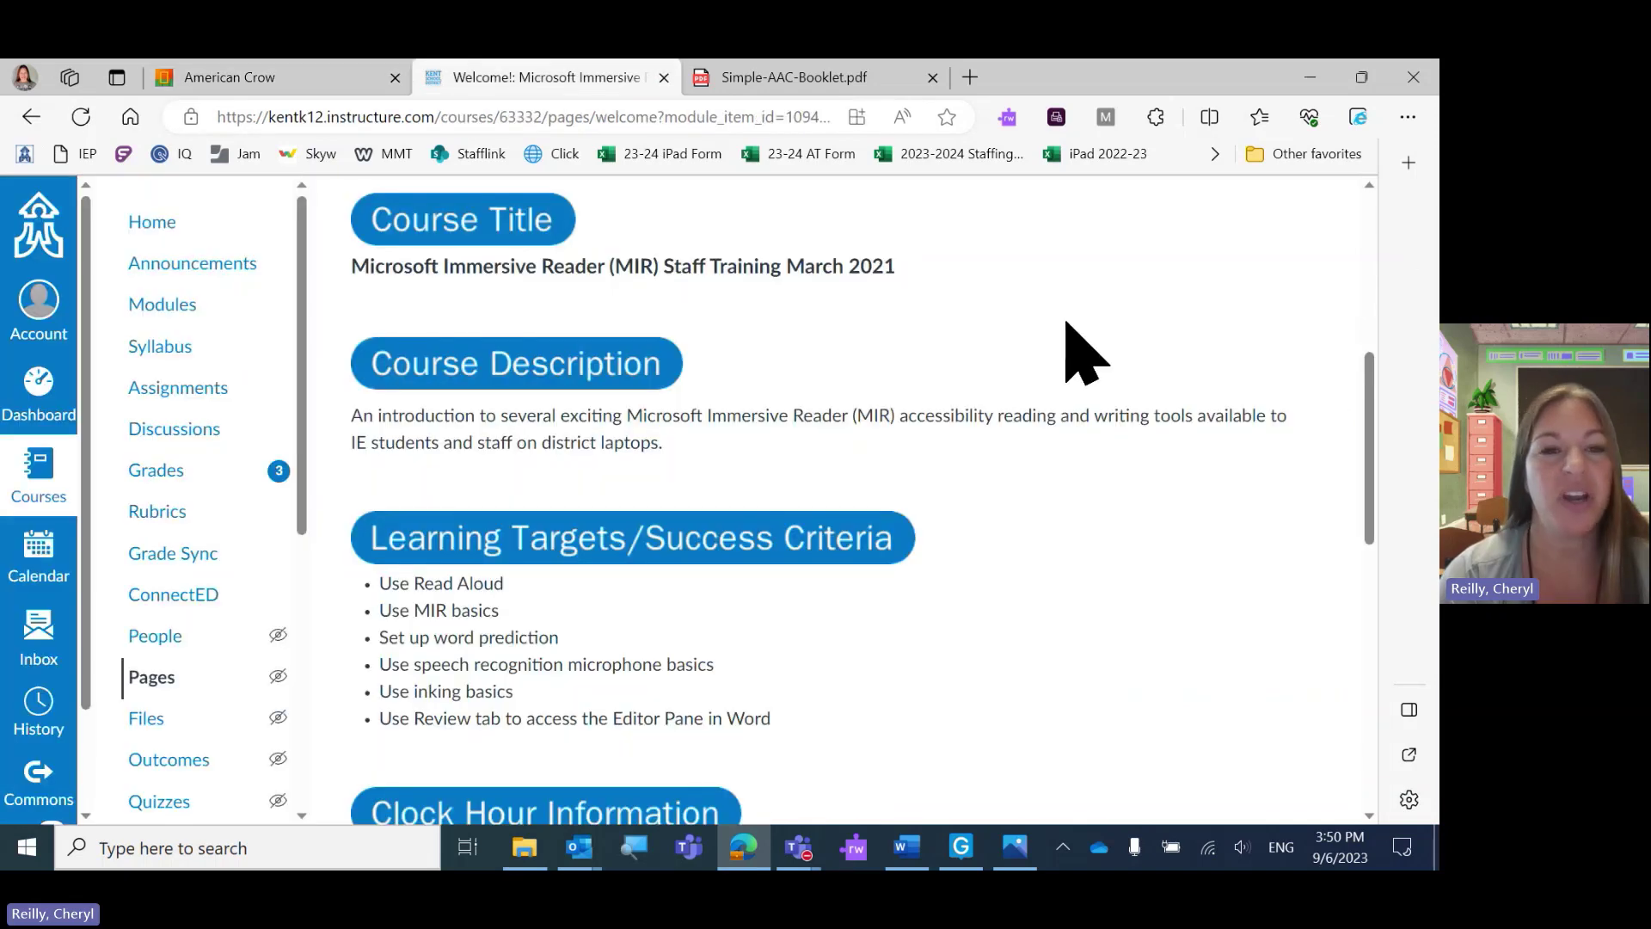
double_click(372, 267)
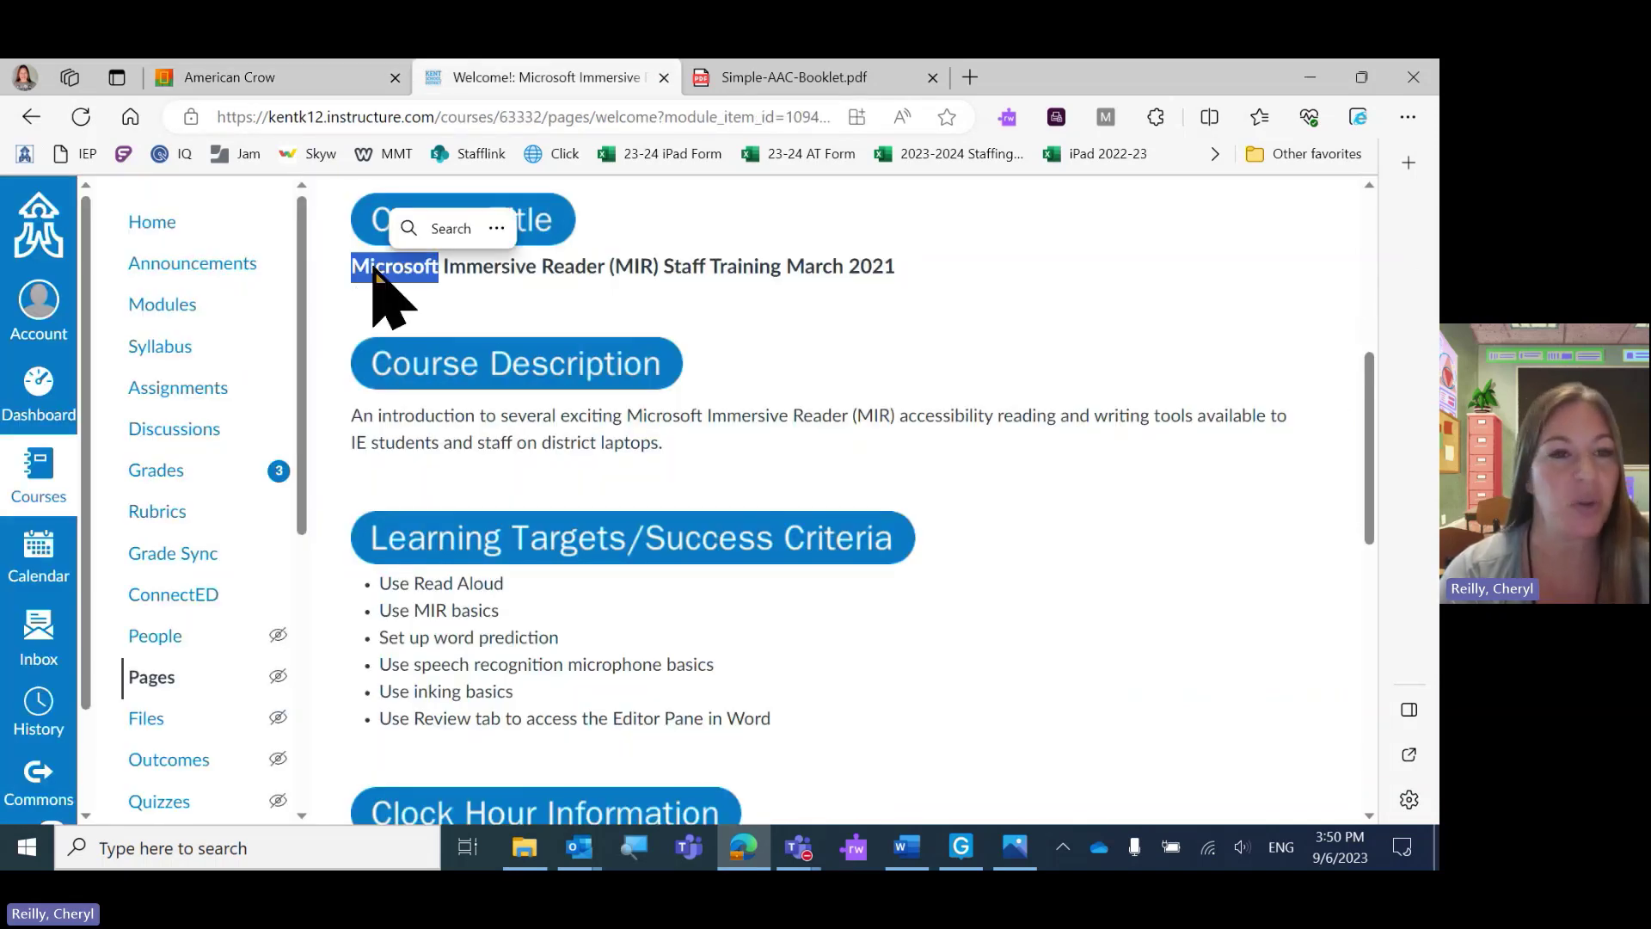
right_click(373, 271)
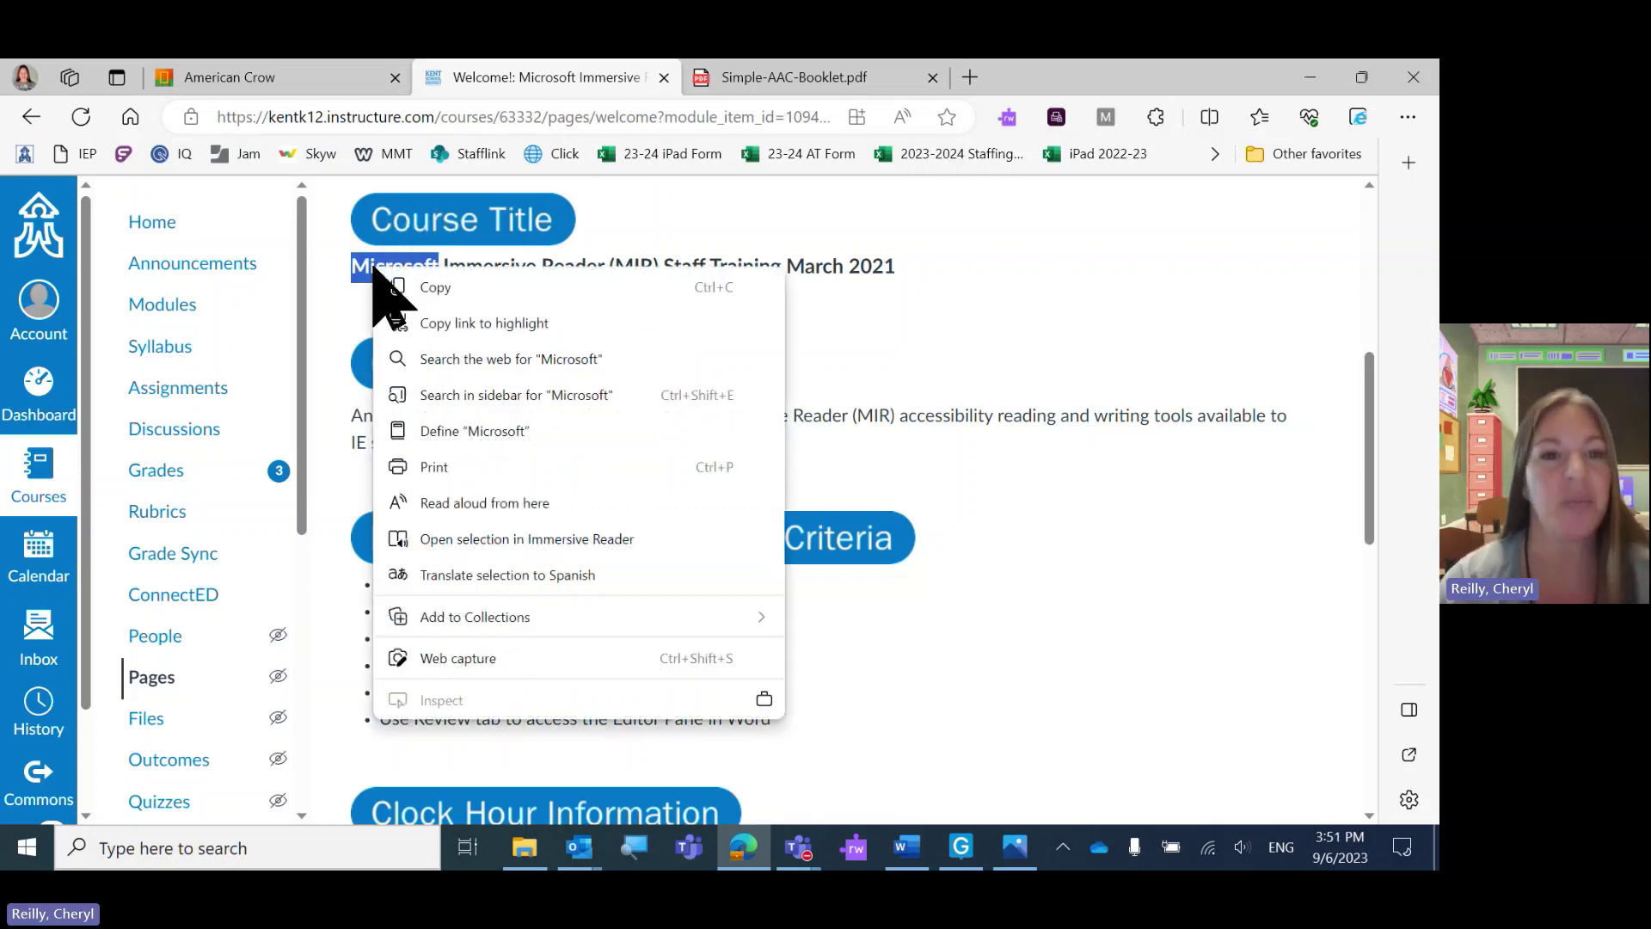
left_click(486, 504)
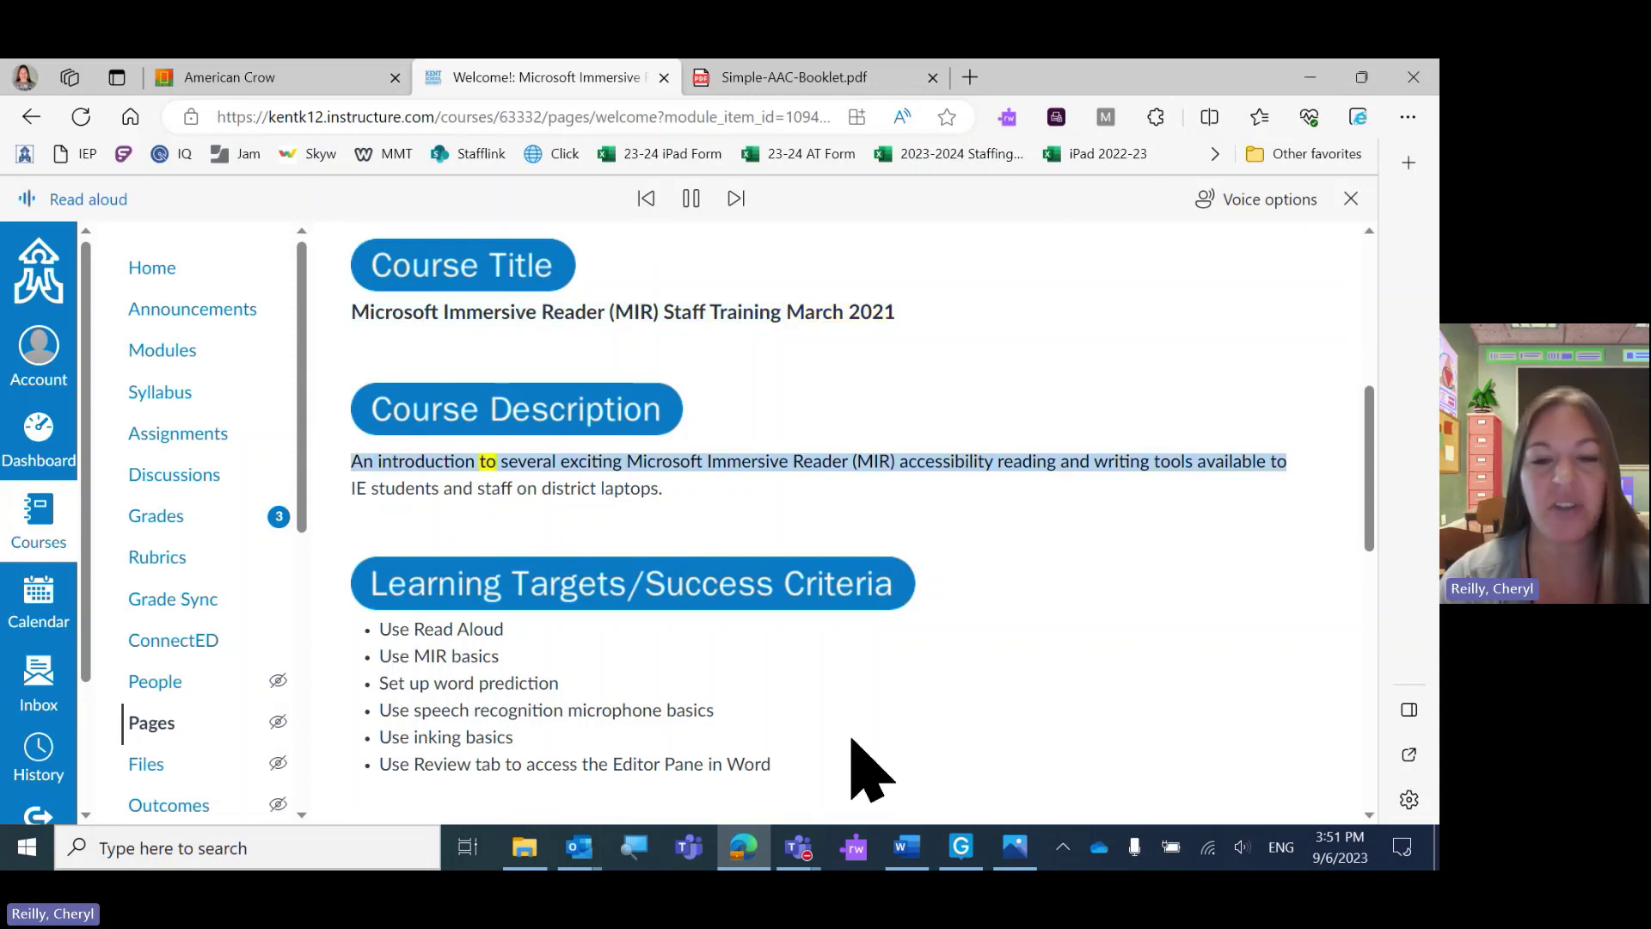
In Word, start Read Aloud from the word 'Assistive' and open its reading speed settings.
left_click(907, 847)
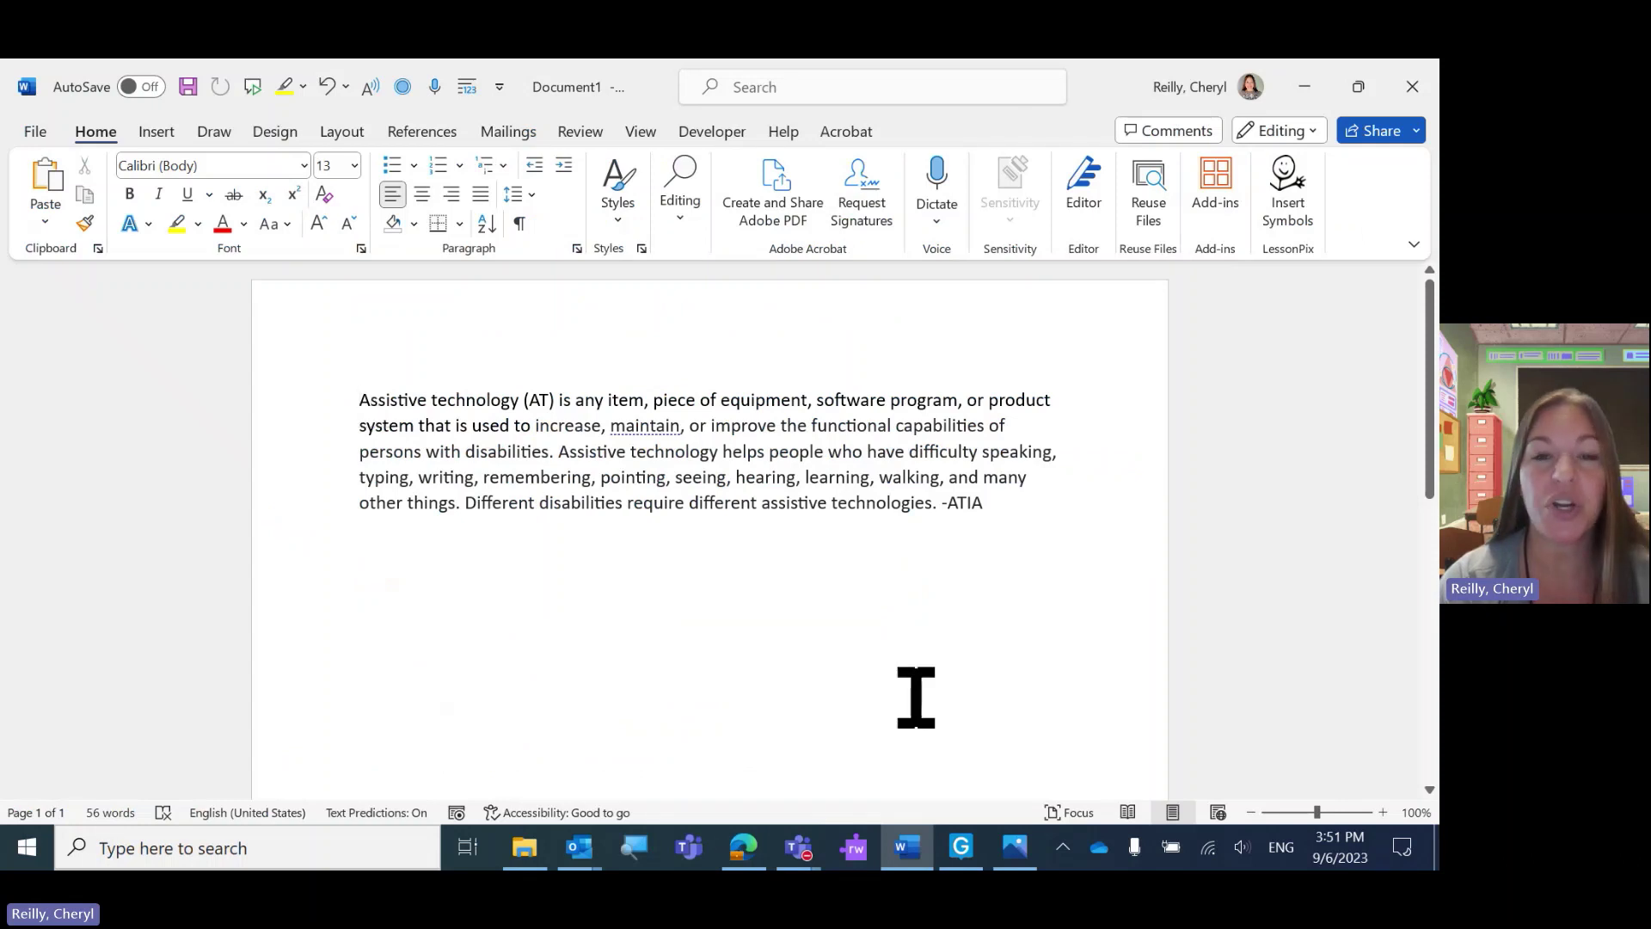
double_click(386, 398)
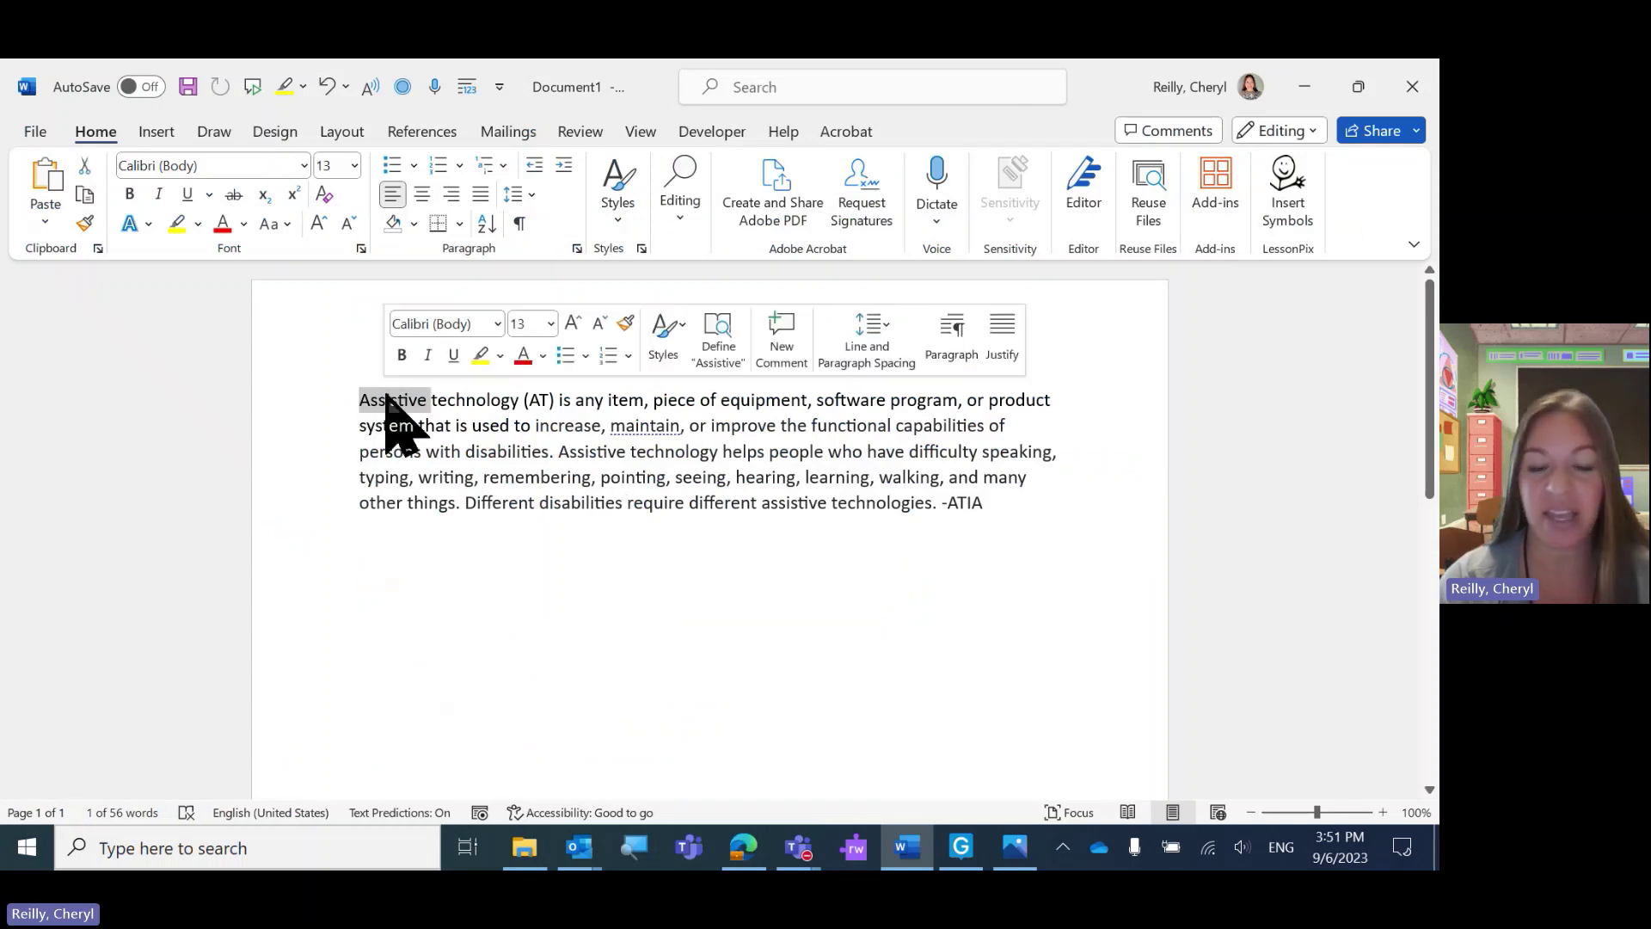
right_click(384, 398)
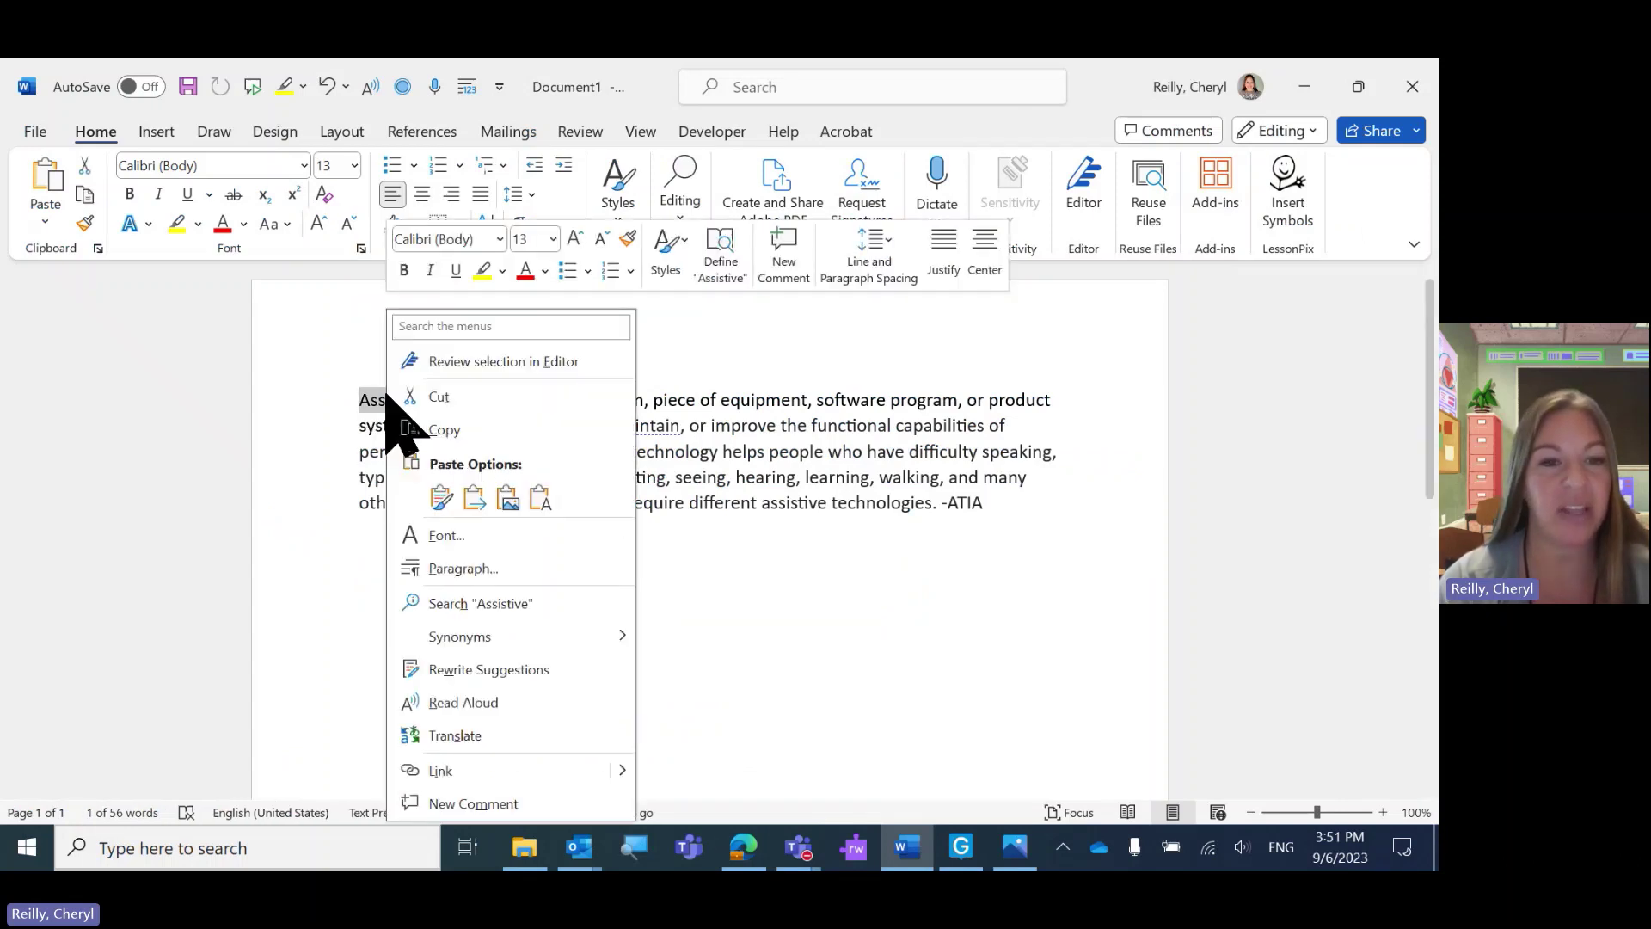
left_click(463, 702)
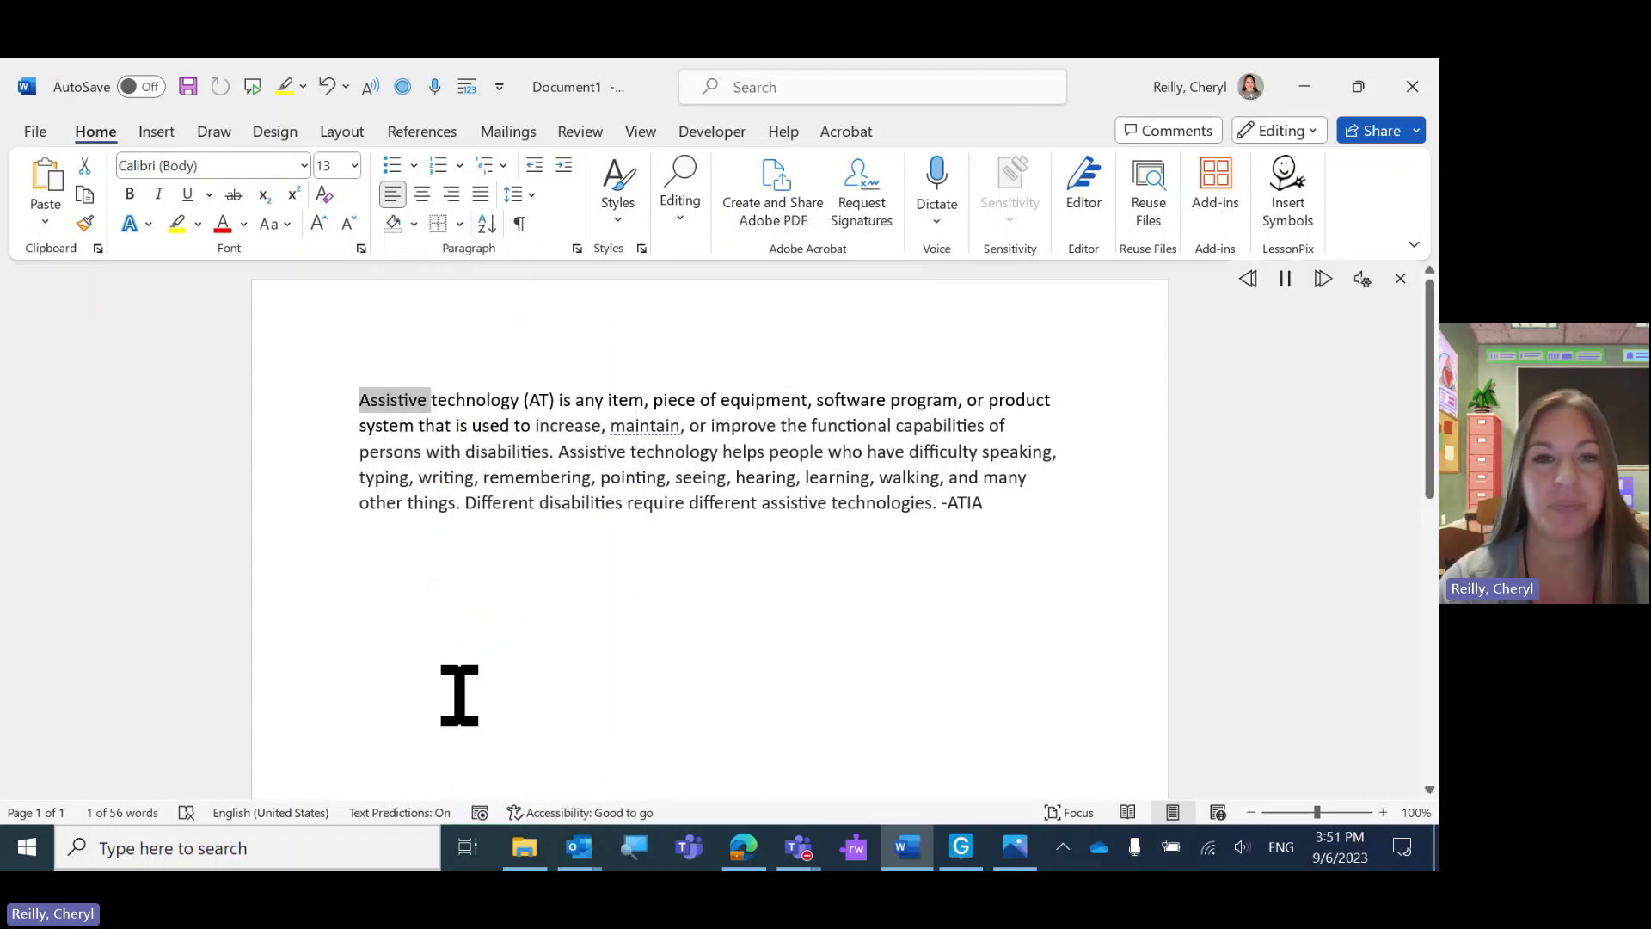
left_click(1362, 281)
left_click(579, 850)
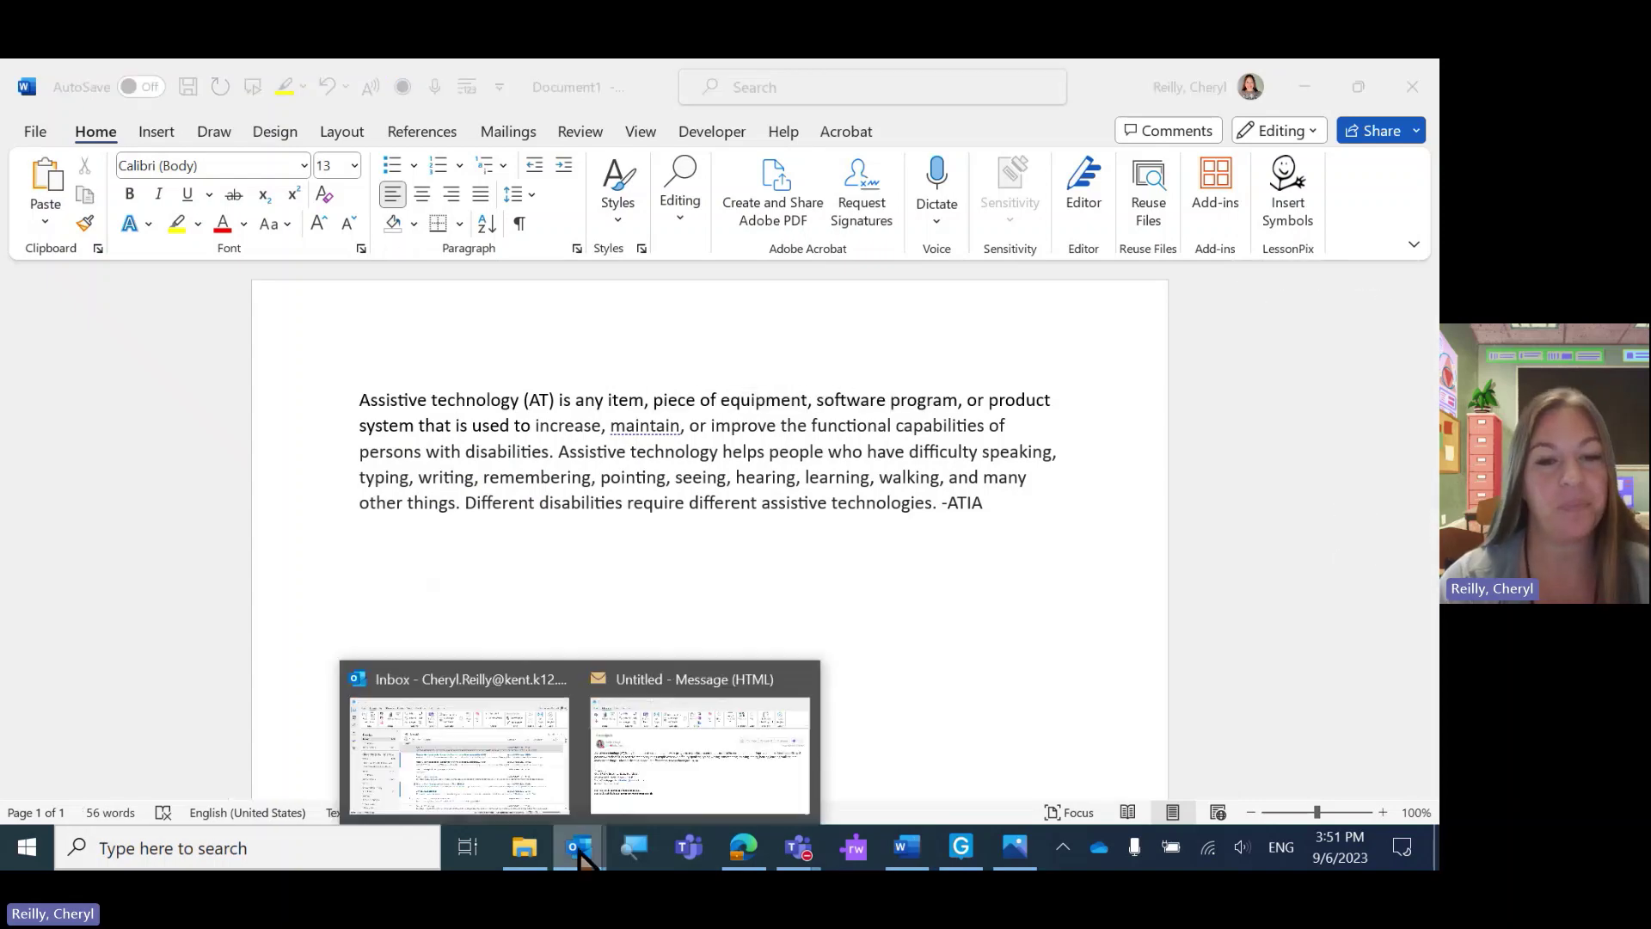
Read the Untitled Outlook message aloud from the word 'Assistive', then pause playback.
left_click(720, 791)
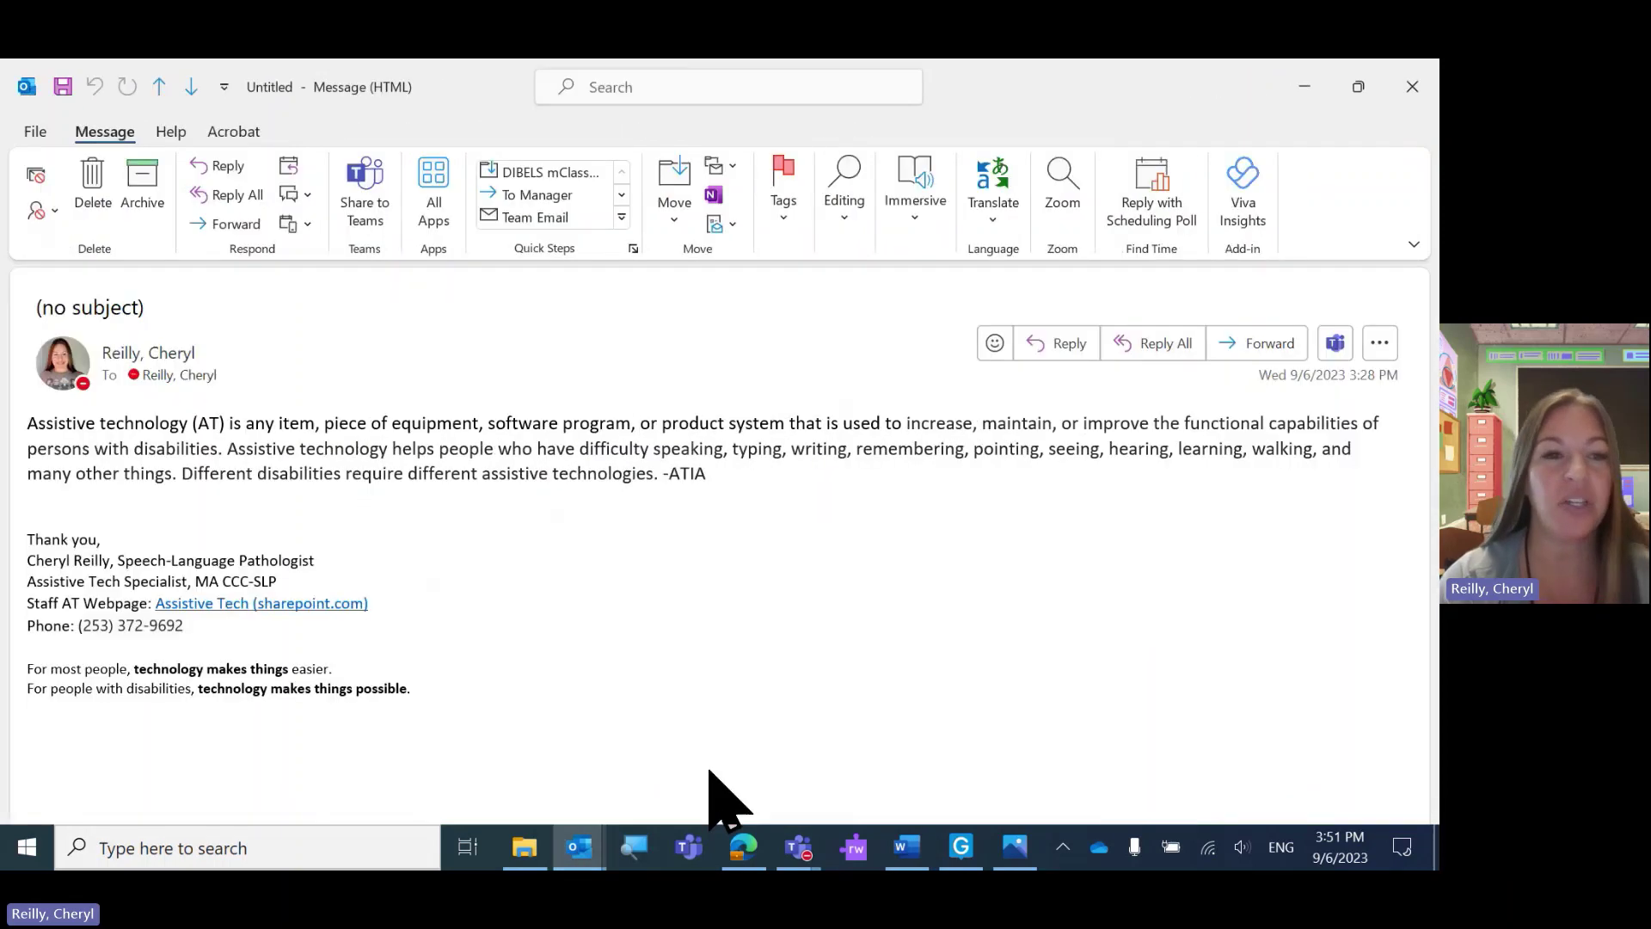
double_click(65, 422)
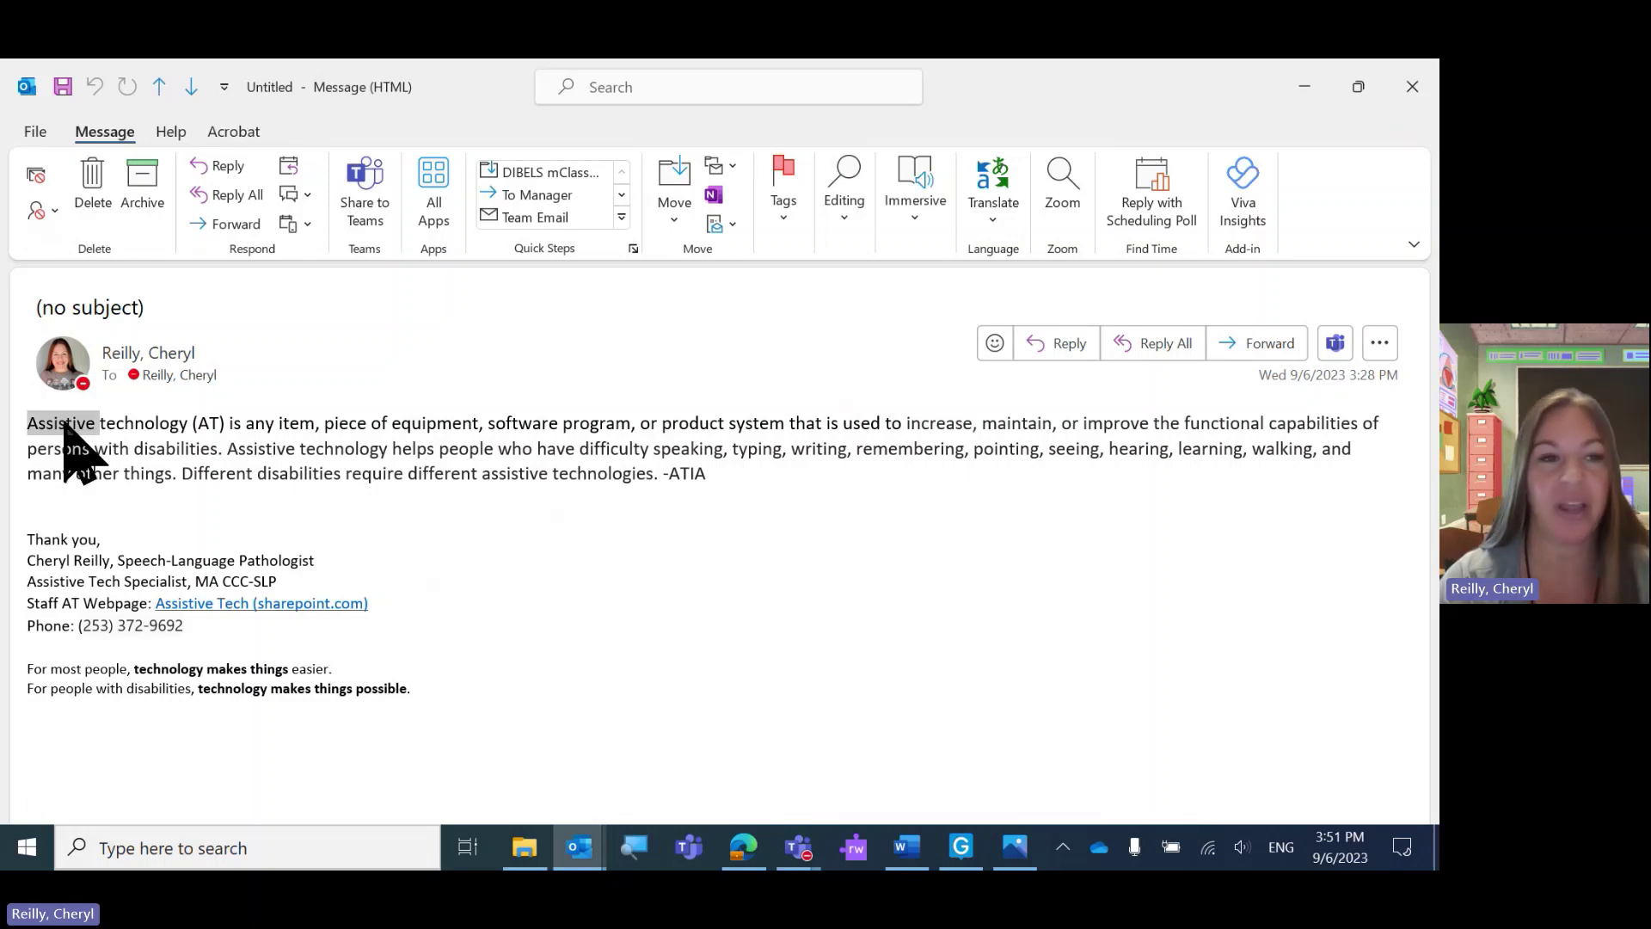
right_click(64, 423)
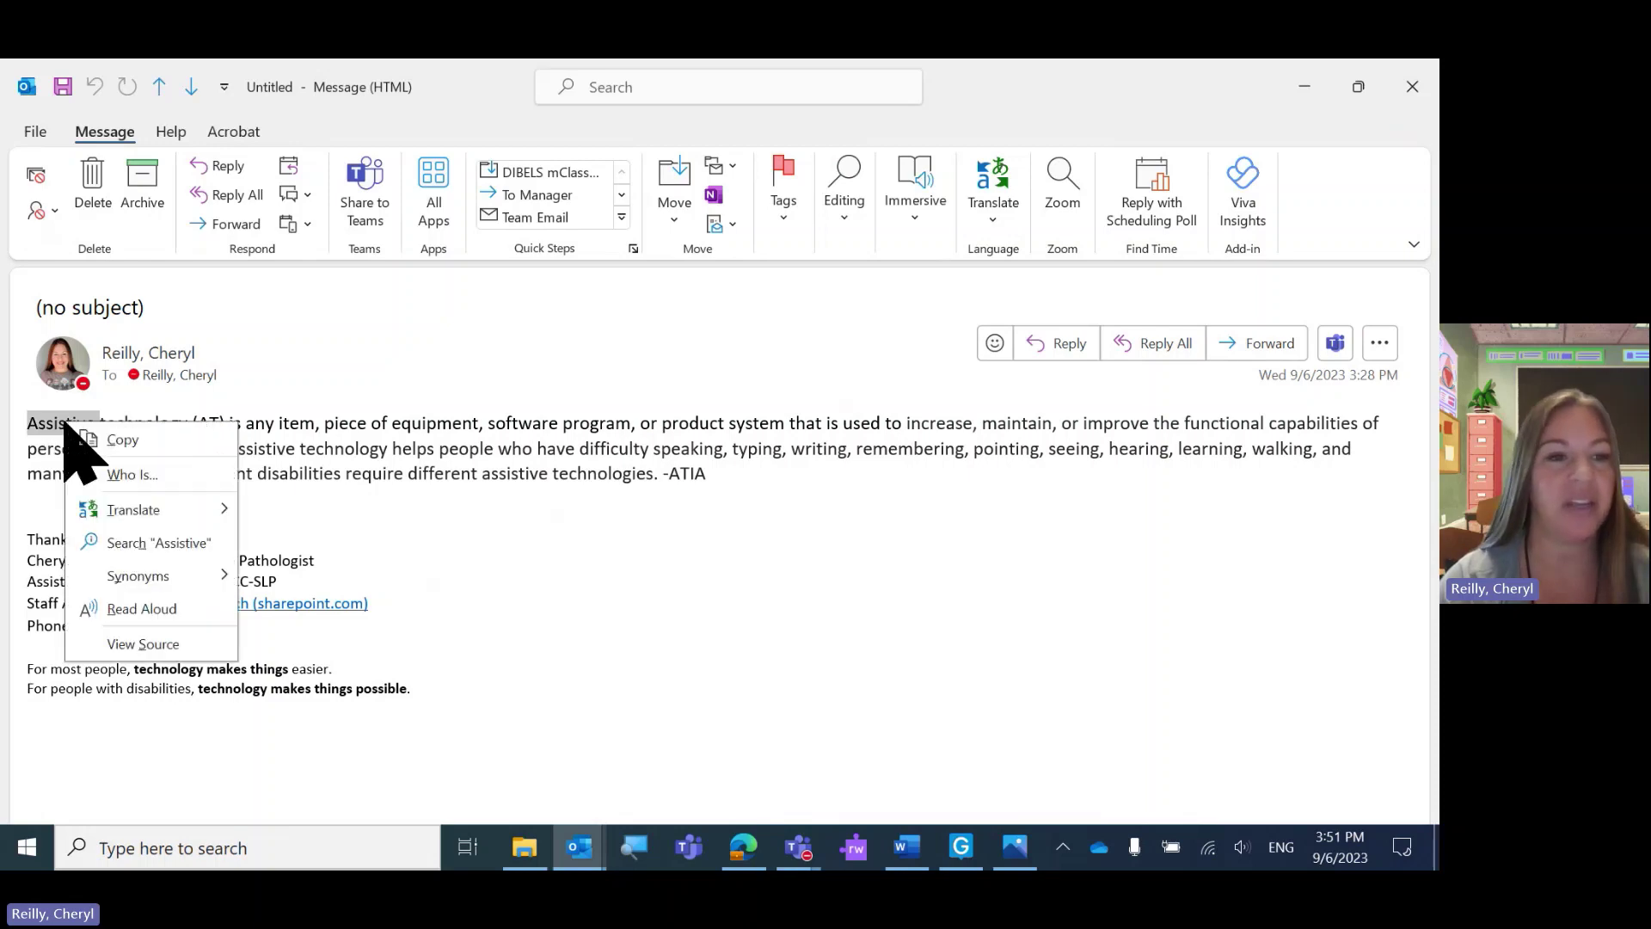
left_click(146, 608)
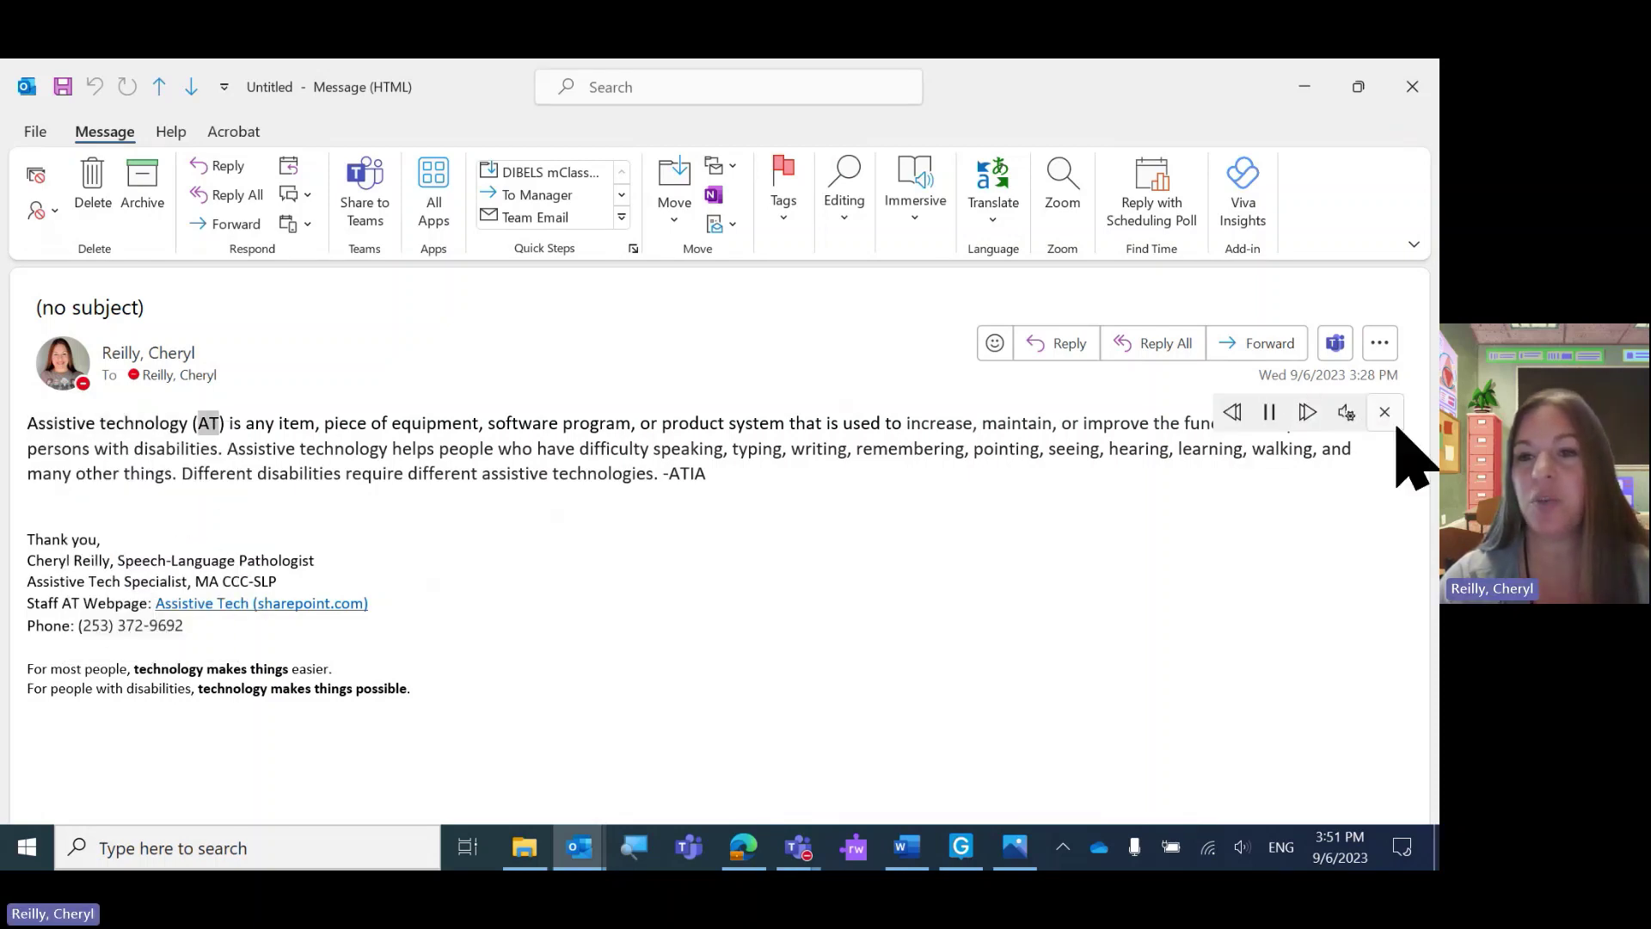
left_click(1271, 415)
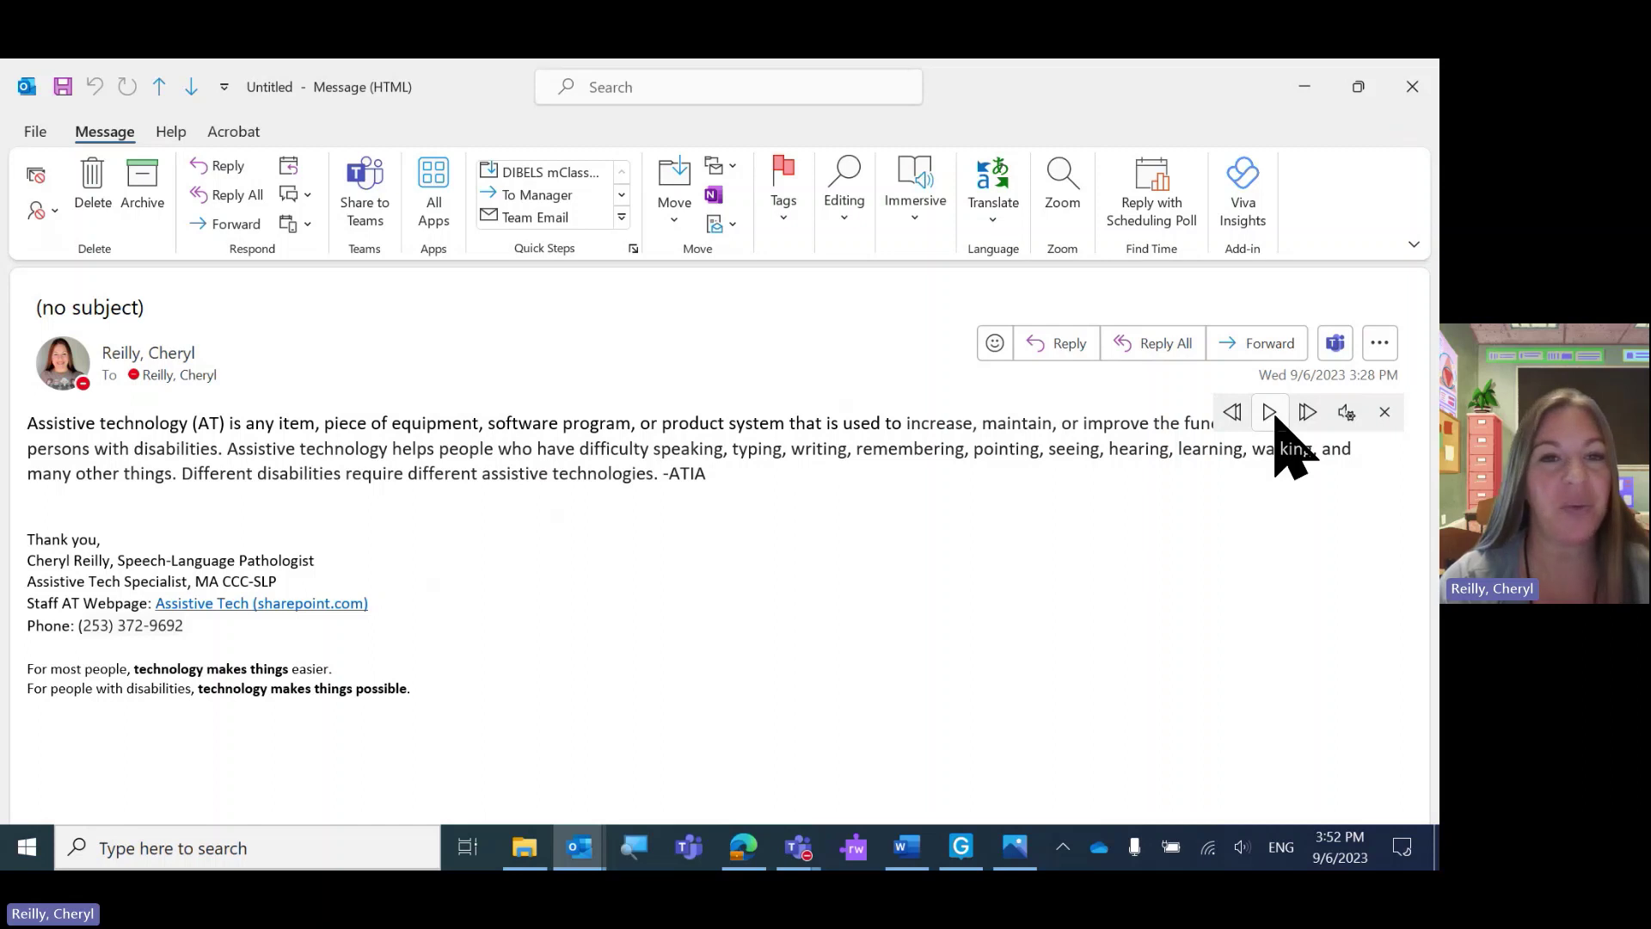